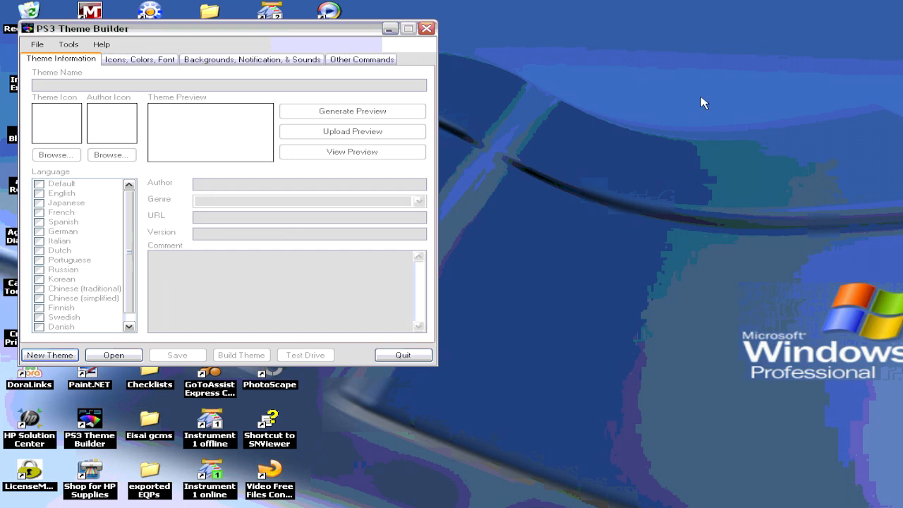
Step: Start a new theme from scratch named GT5
click(66, 356)
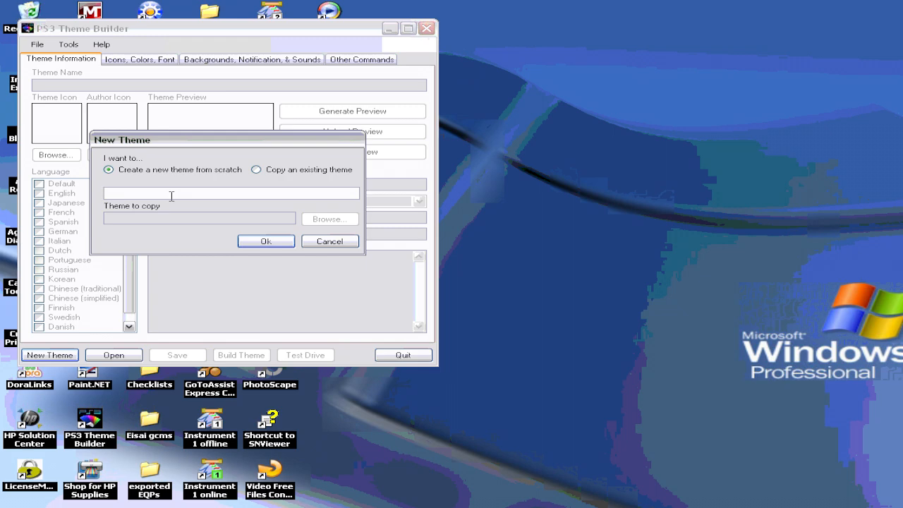
text(GT5)
click(266, 241)
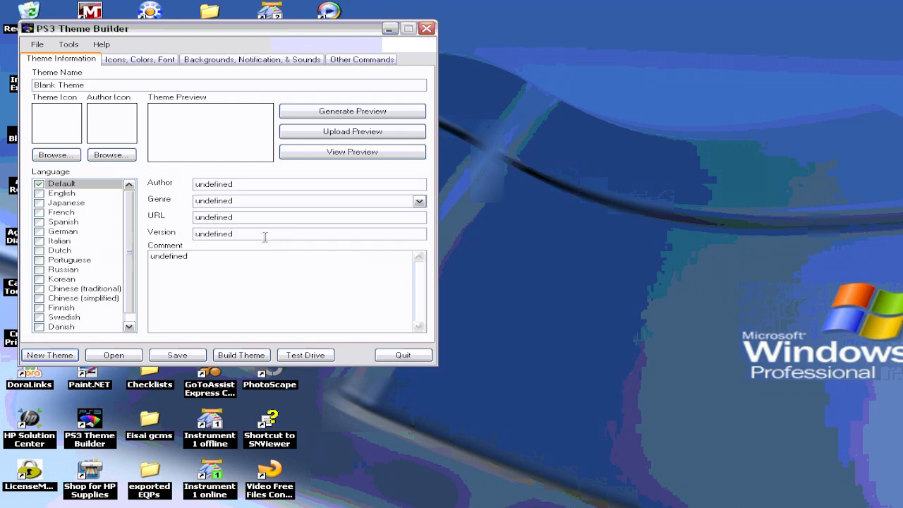
Step: Enter the author's name and set the theme's genre to Gaming
drag(234, 184, 191, 192)
text(NGN_OF_KOZ)
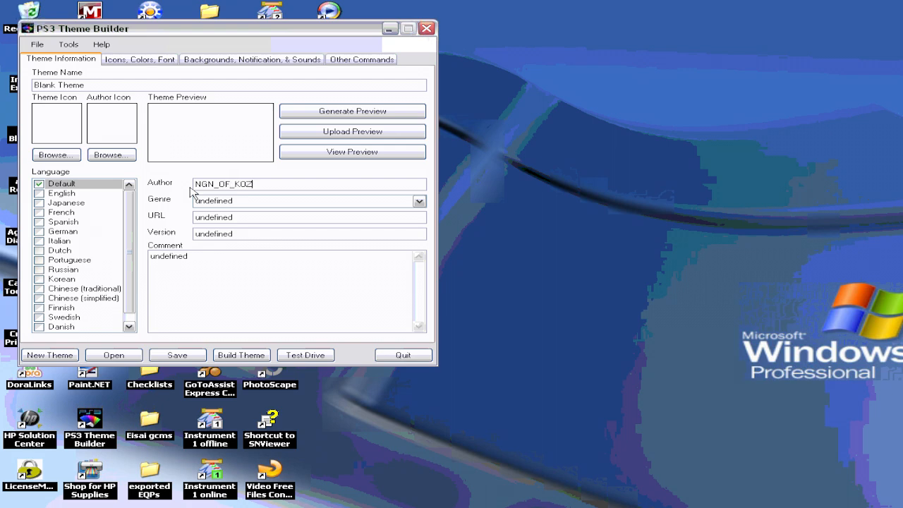
click(418, 201)
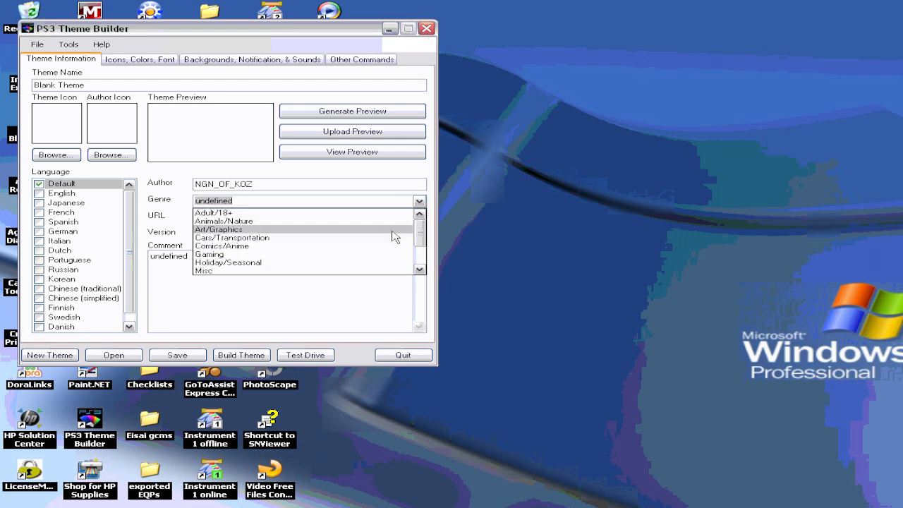
click(387, 254)
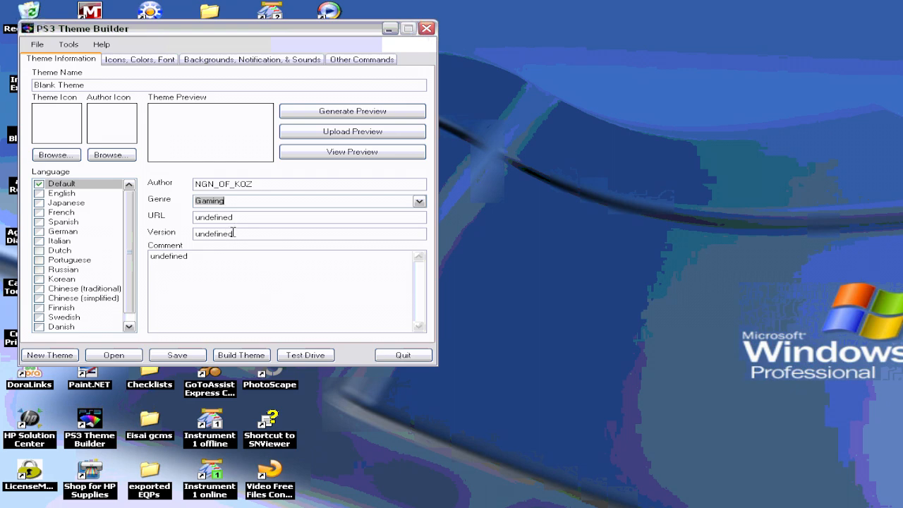
Step: Set the version to version 1 and the comment to GT5 theme
drag(233, 234, 190, 240)
text(version 1)
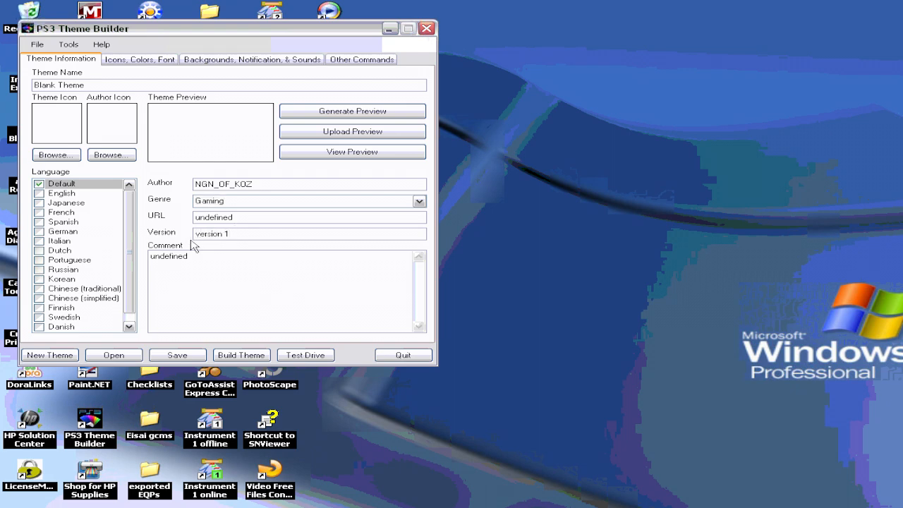
drag(191, 256, 149, 269)
text(GT5 theme)
Step: Rename the theme to GT5 and minimize the theme builder window
drag(86, 86, 32, 89)
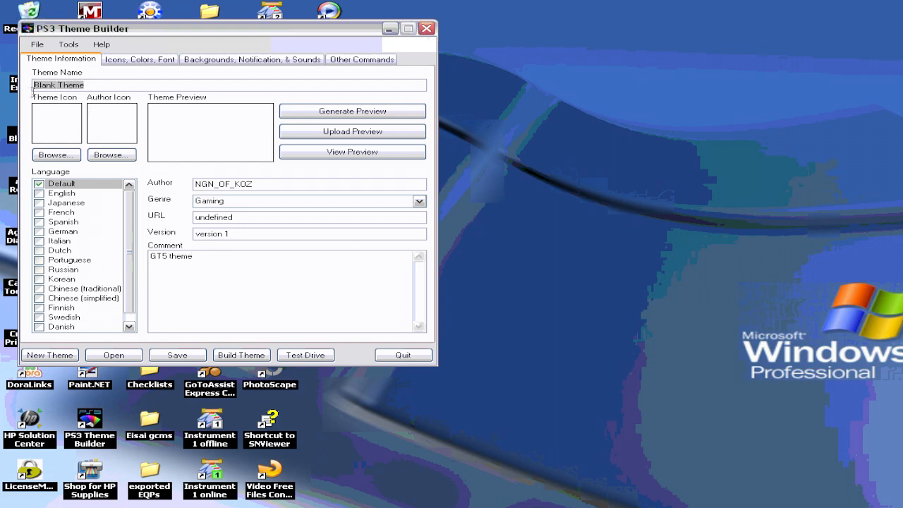
text(GT5)
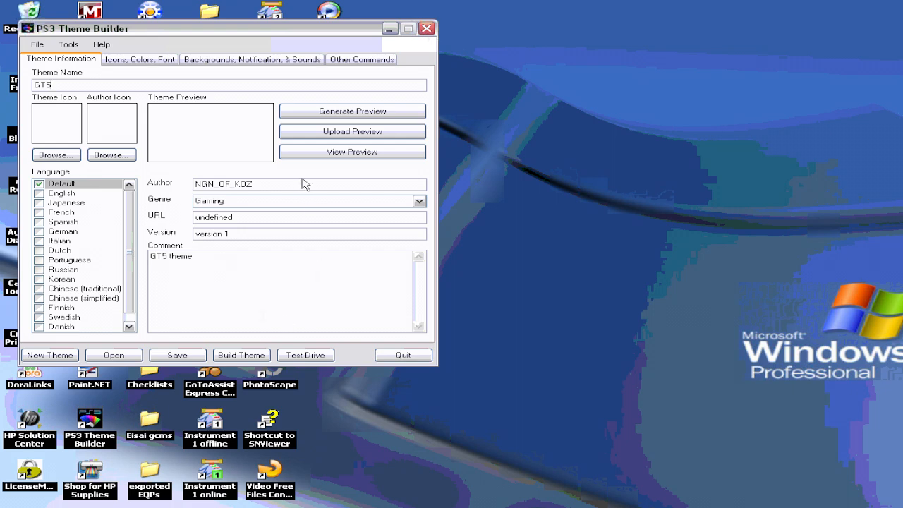
click(390, 29)
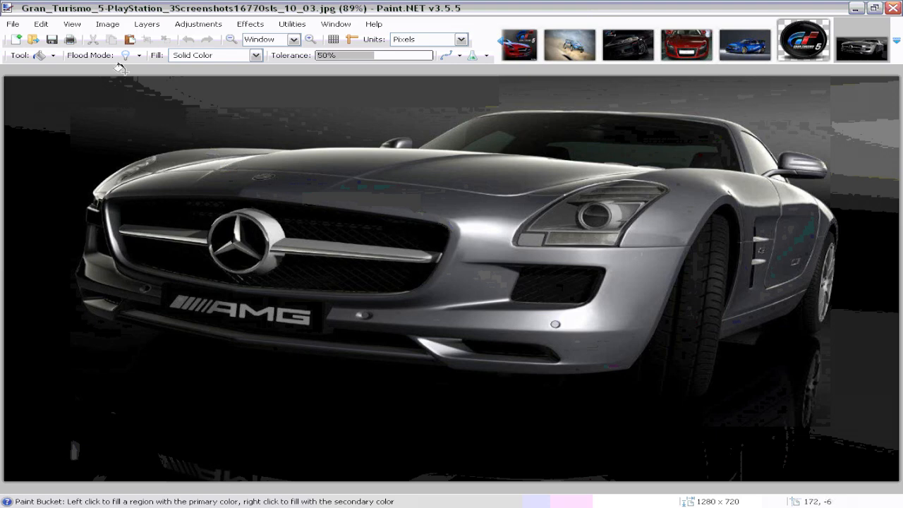
Step: In Paint.NET, resize the car image to 1920 × 1080 pixels without keeping the aspect ratio
click(108, 24)
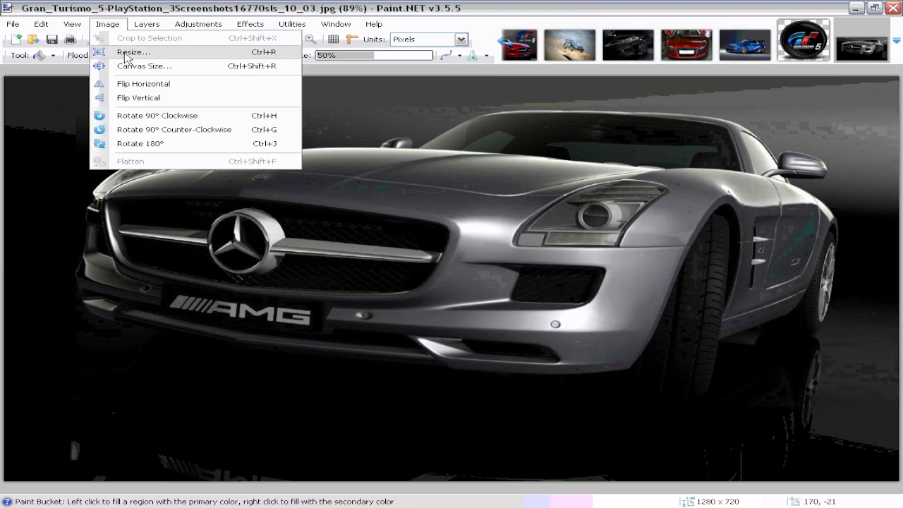
click(127, 53)
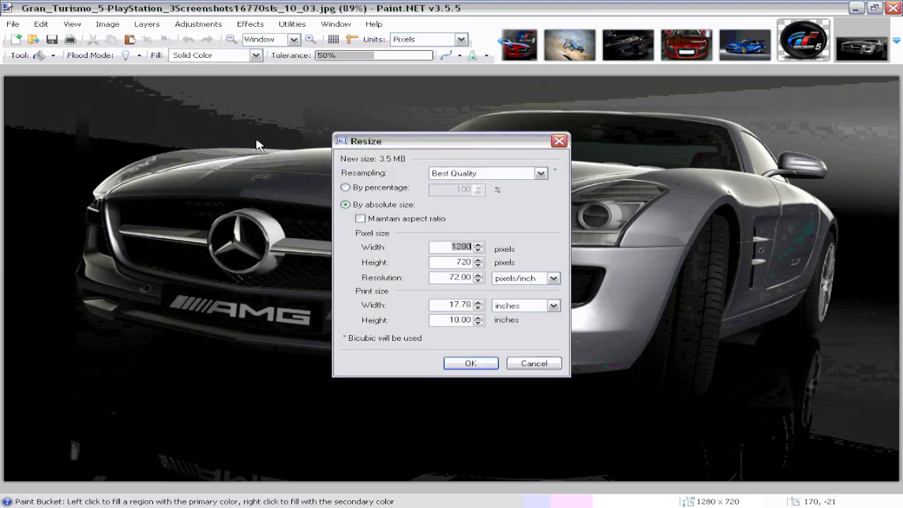
text(1920)
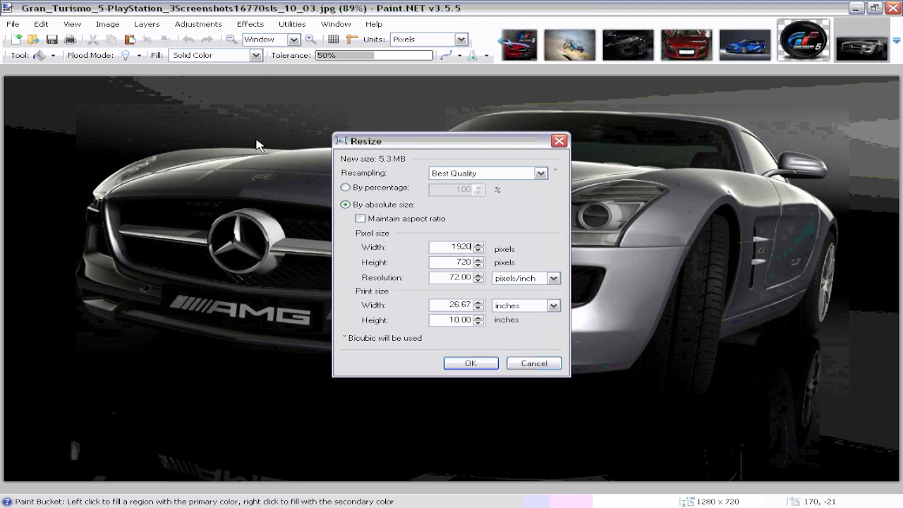
key(Tab)
text(1080)
key(Return)
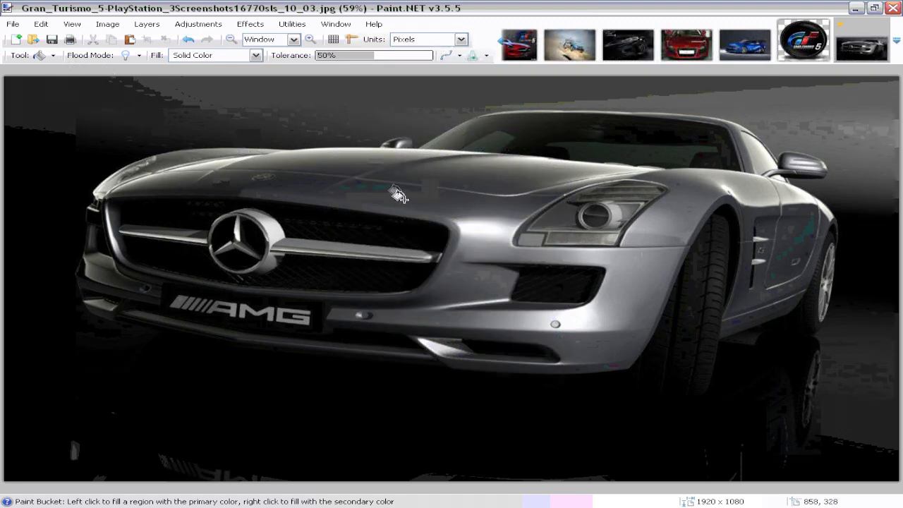
Step: Save the image as JPEG named background 8 in the gt5 theme folder with quality 51
click(12, 24)
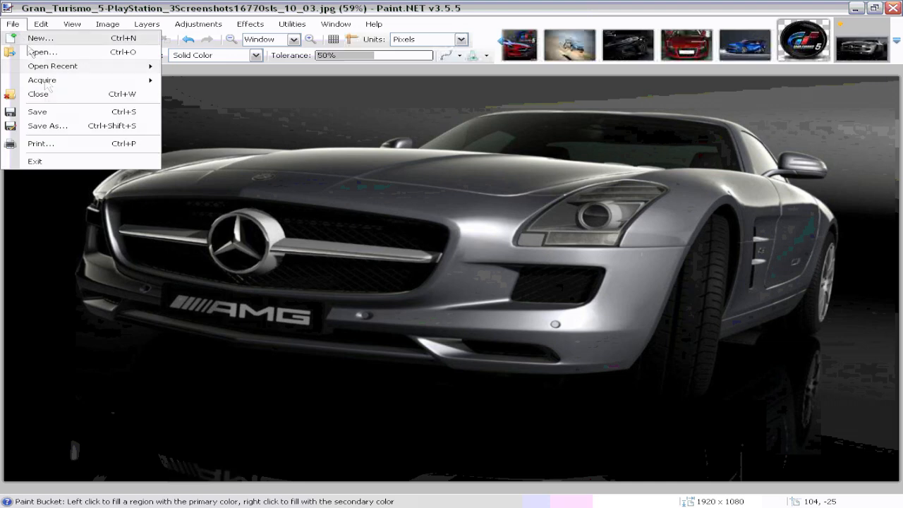
click(50, 126)
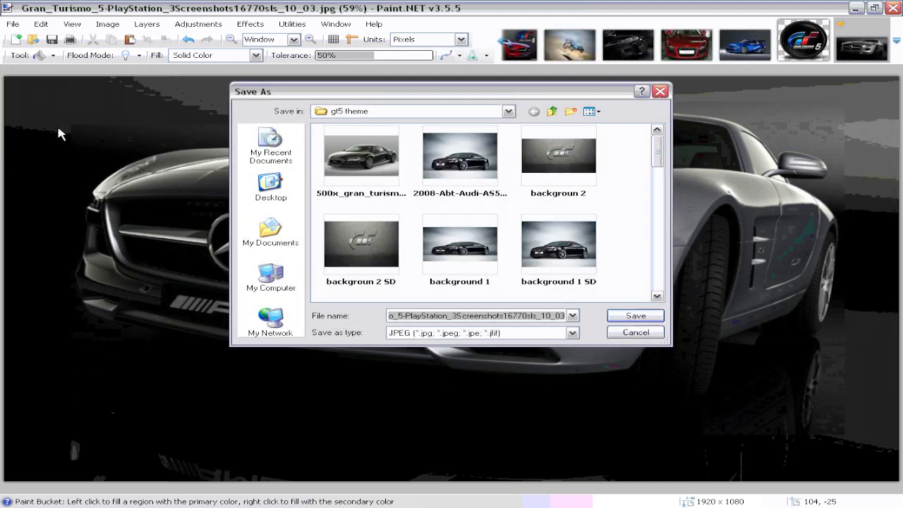
text(ba)
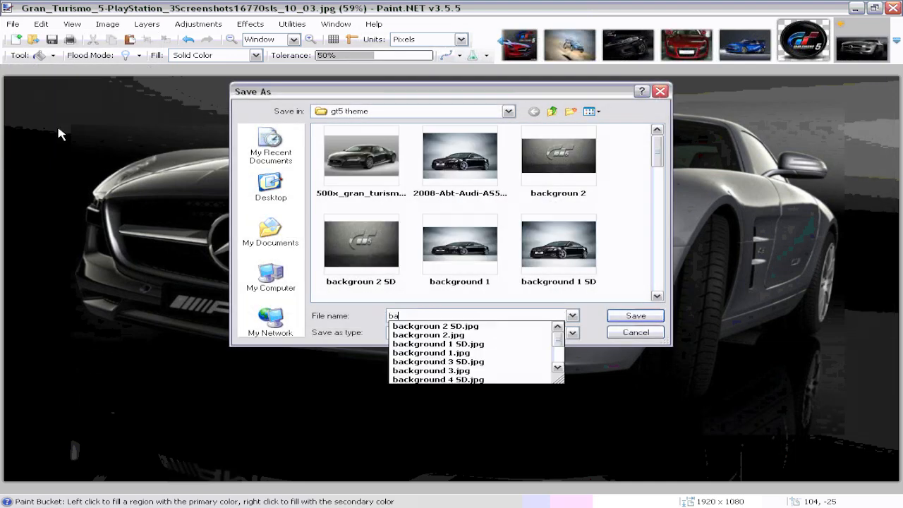
text(ckground)
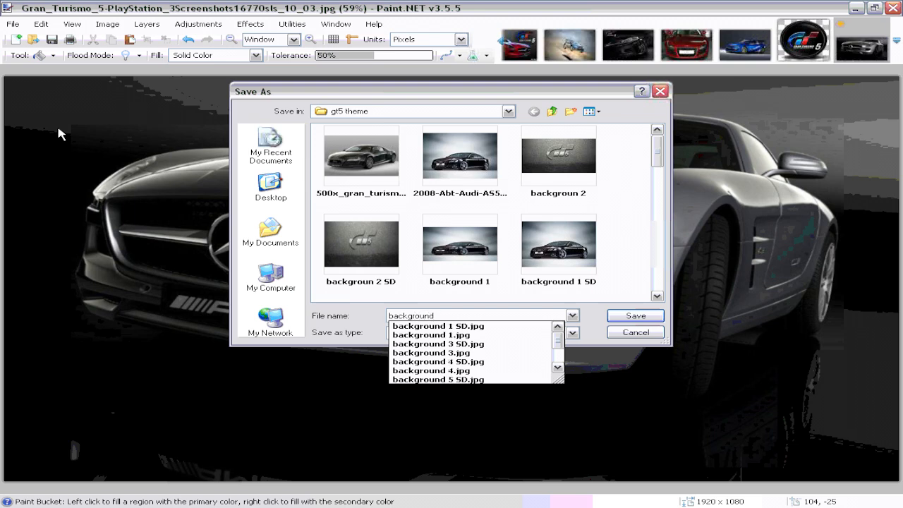
text( 8)
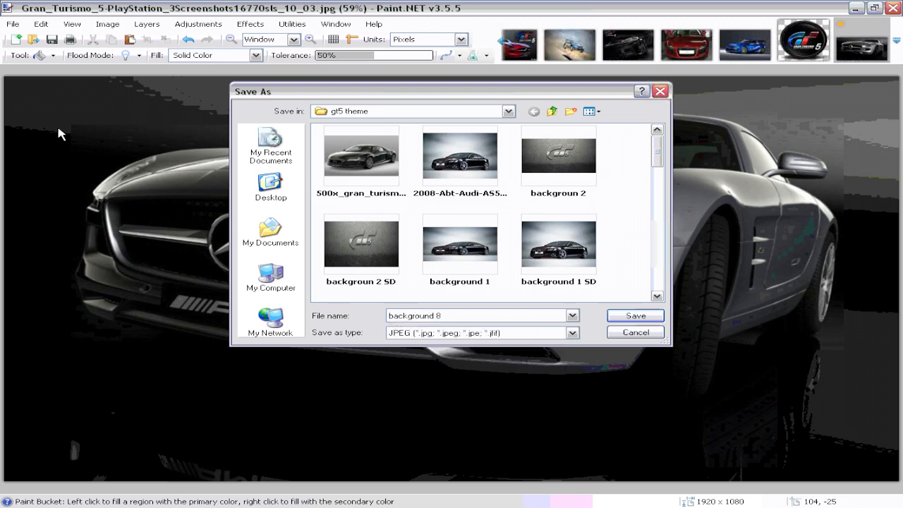
key(Return)
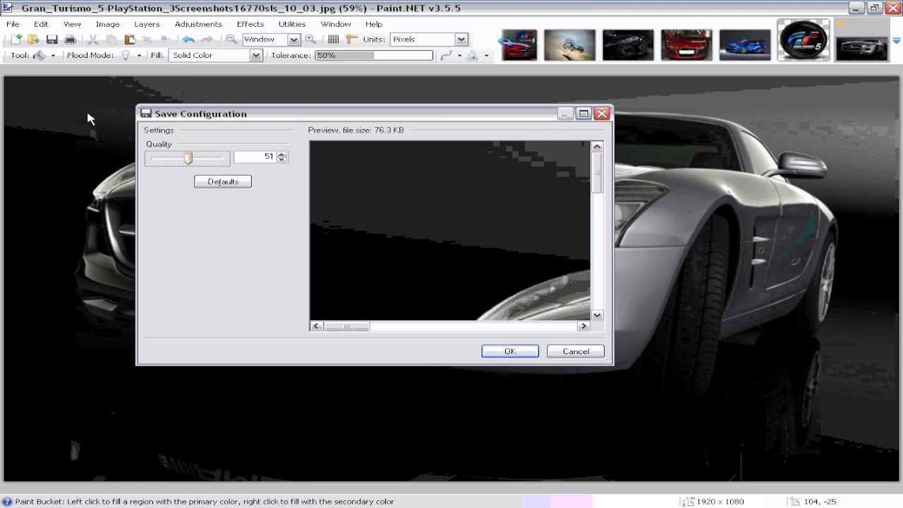
click(509, 352)
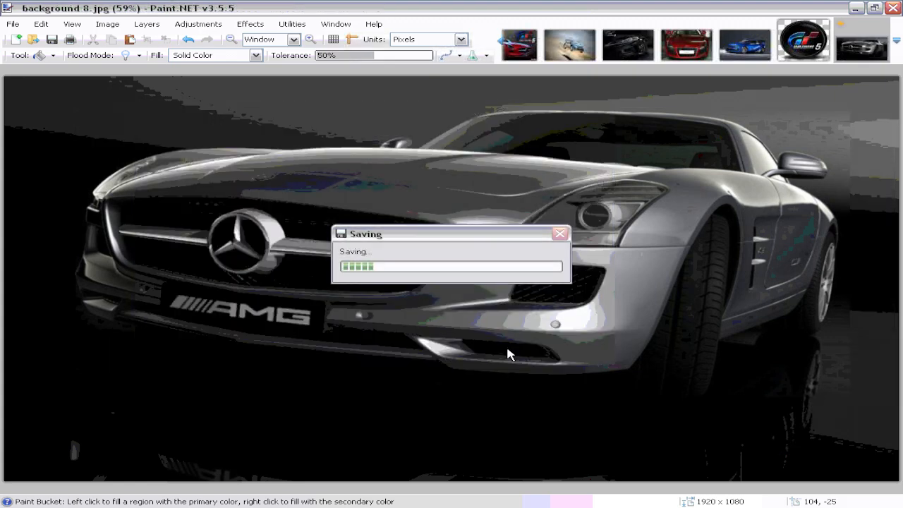
Step: Resize the image to 640 × 480 pixels
click(106, 26)
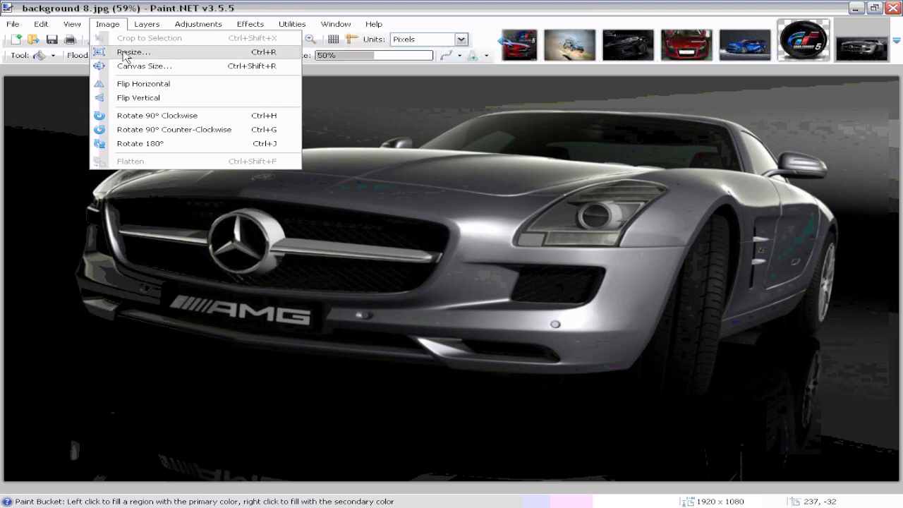
click(126, 53)
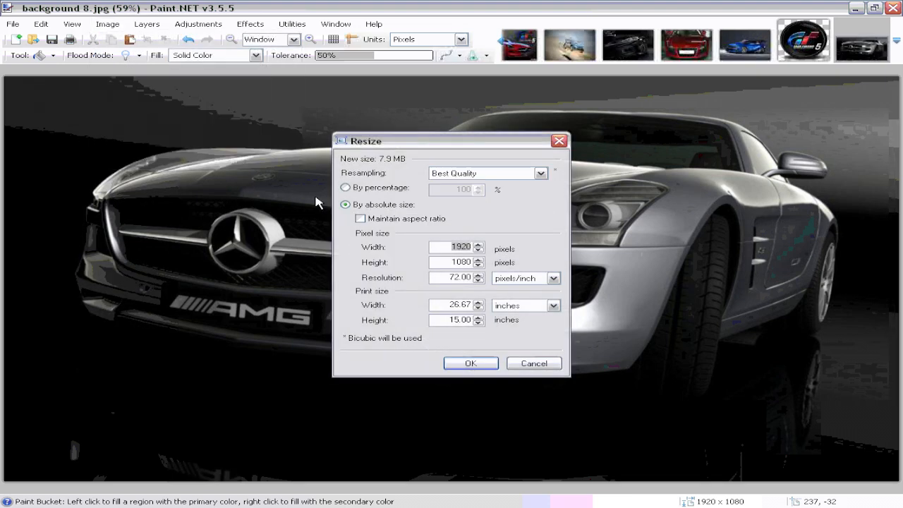
text(640)
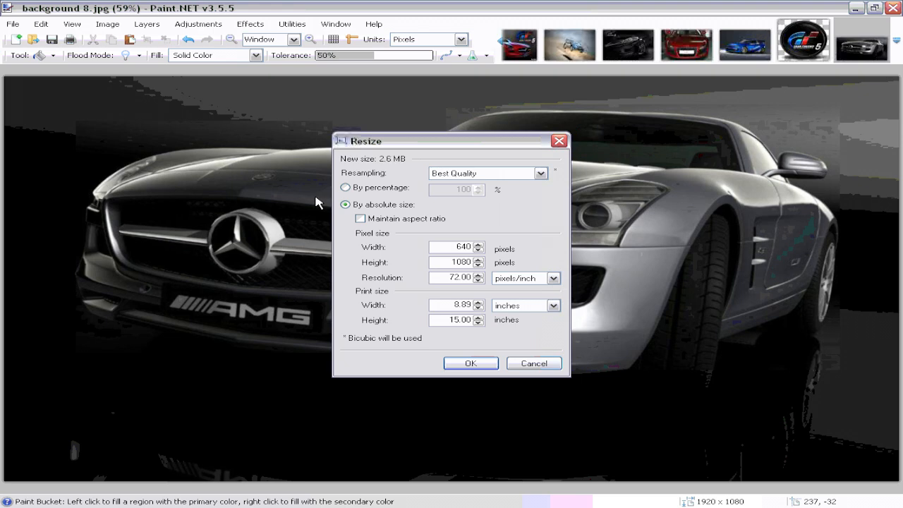
key(Tab)
text(480)
key(Return)
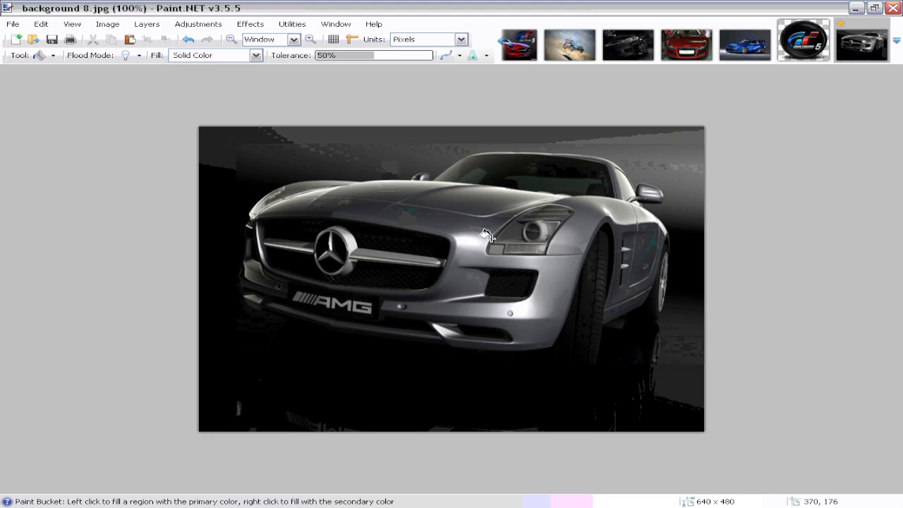
Step: Save the smaller image as JPEG named background 8 SD
click(13, 25)
click(60, 127)
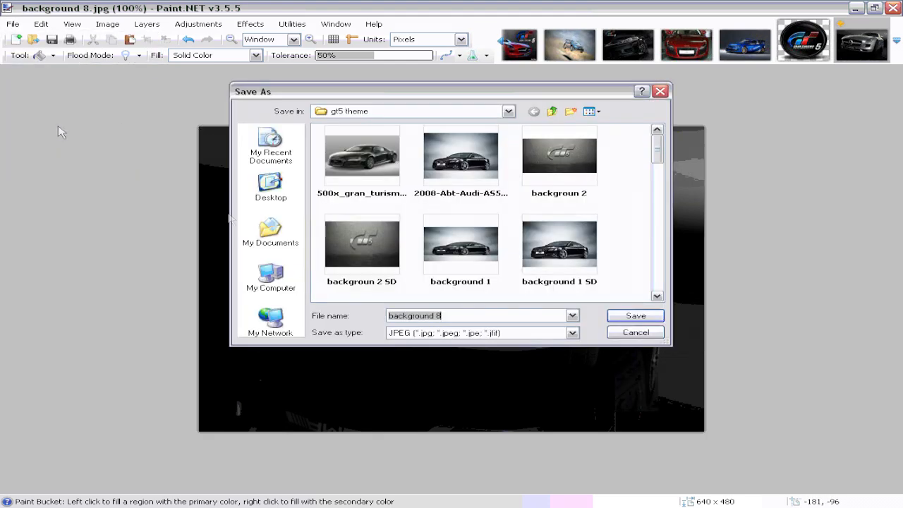
click(446, 315)
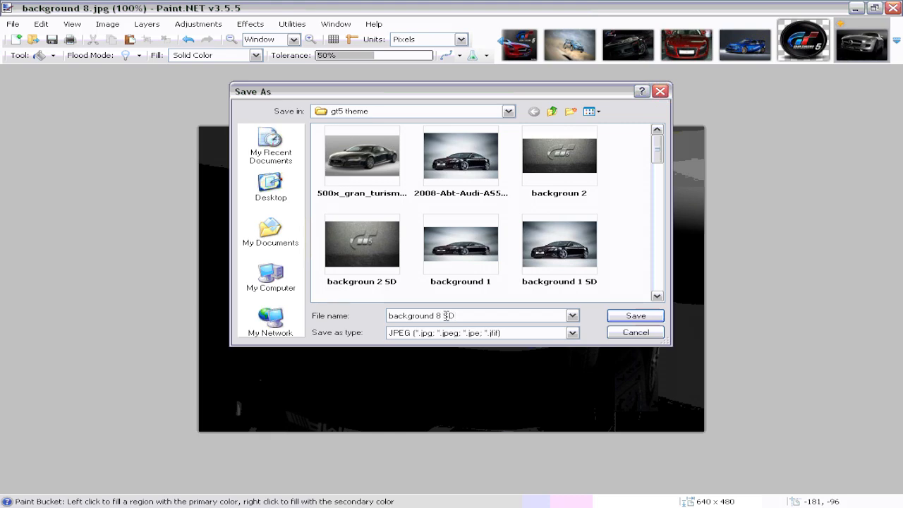
click(635, 315)
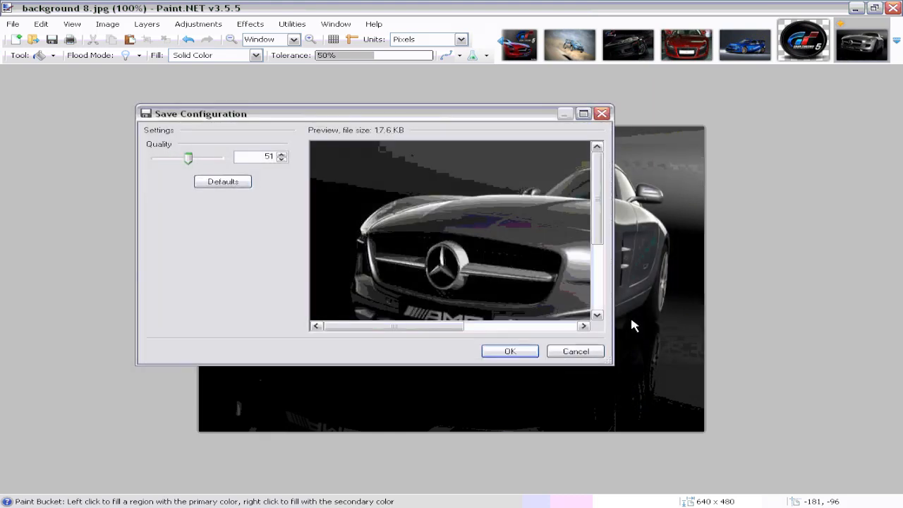
click(509, 350)
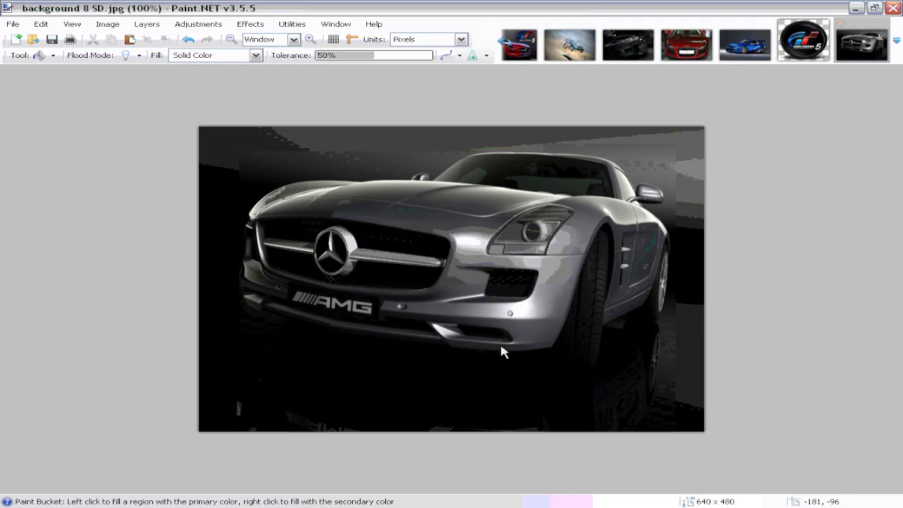
Step: Minimize Paint.NET, return to PS3 Theme Builder and open the backgrounds, notification and sounds settings
click(855, 10)
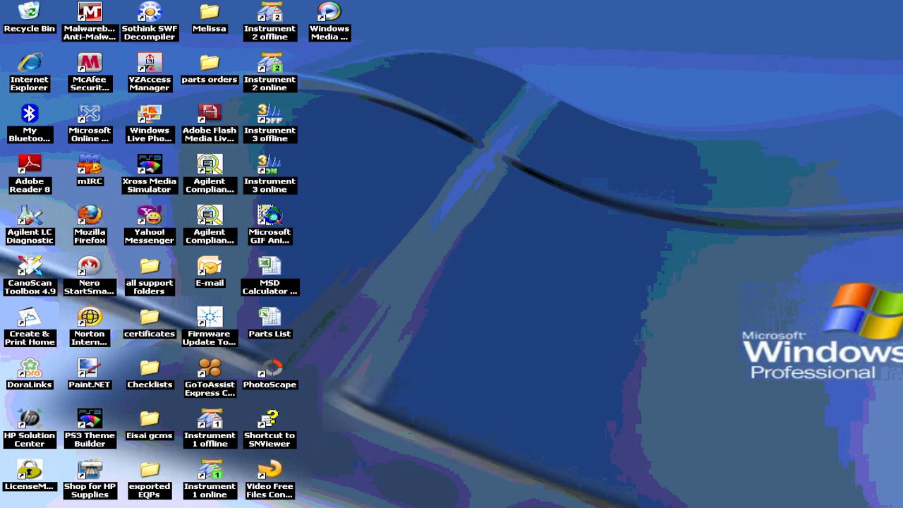
key(alt+Tab)
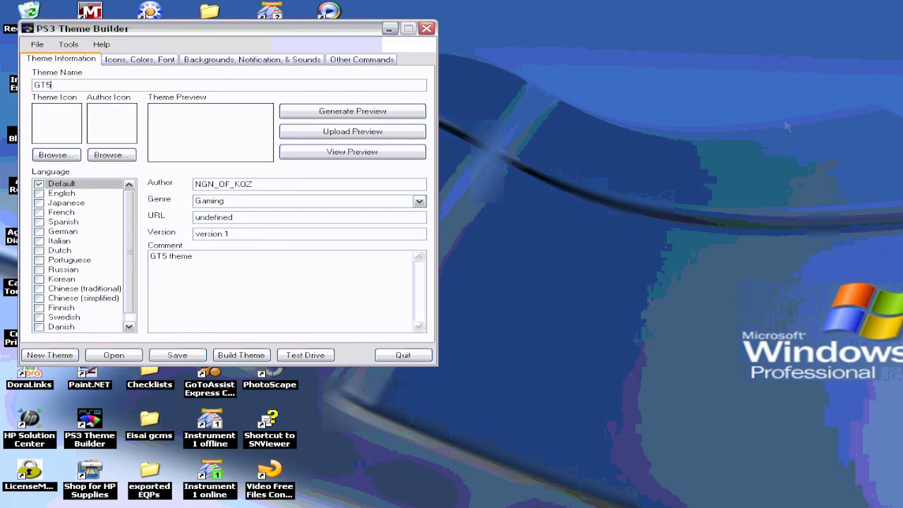
click(253, 62)
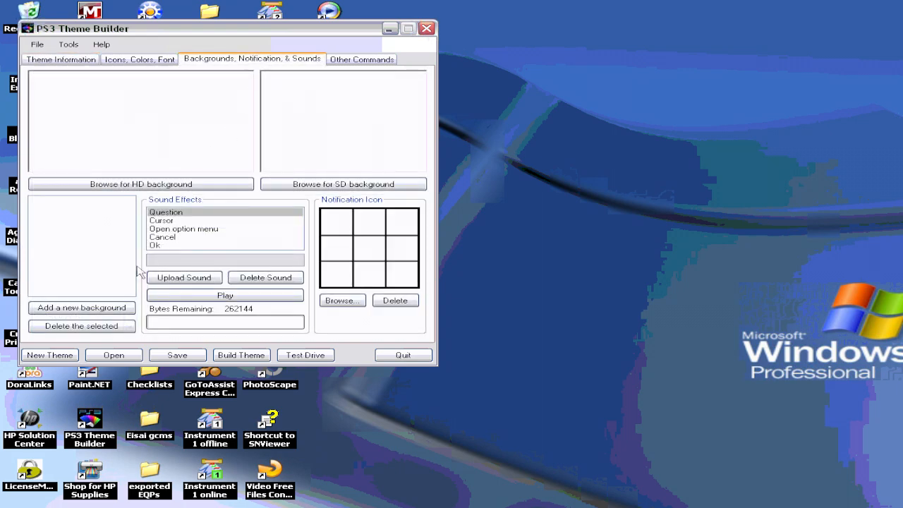
Step: Add a new background and set its HD background to the background 1 image from the gt5 theme folder in My Pictures
click(124, 309)
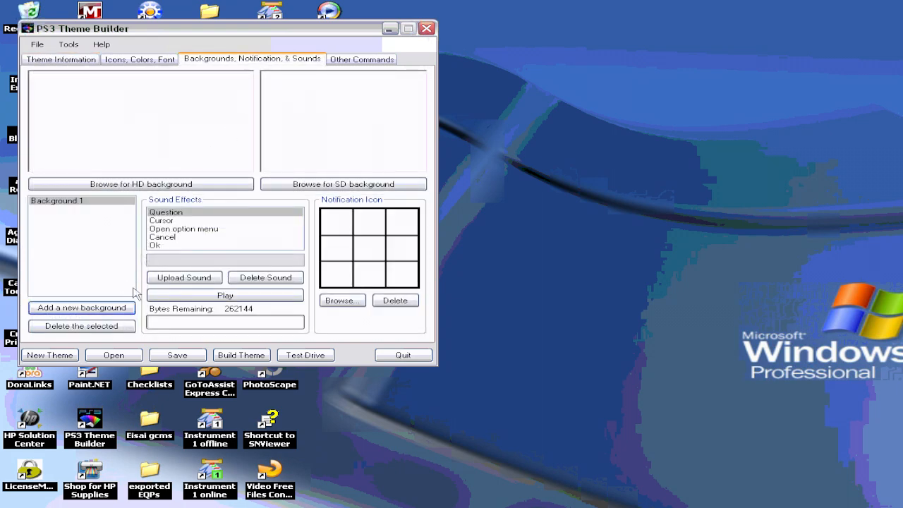
click(161, 186)
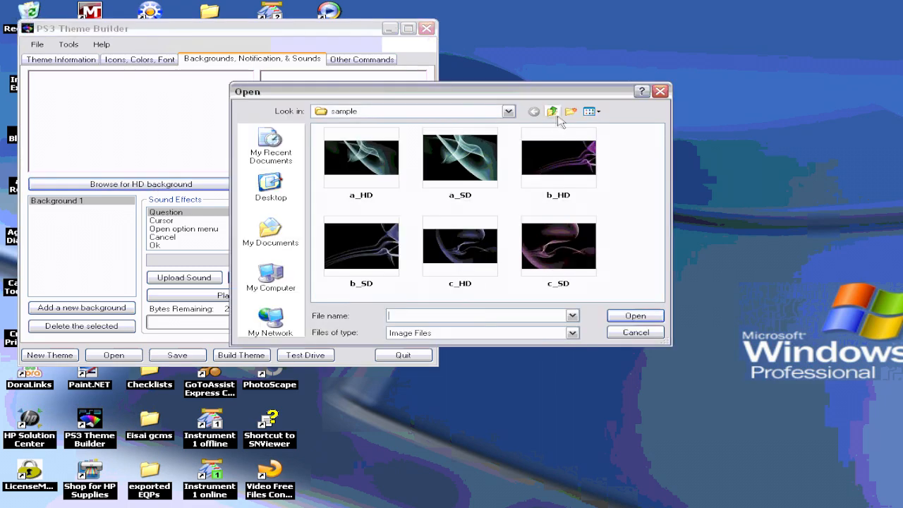
click(554, 113)
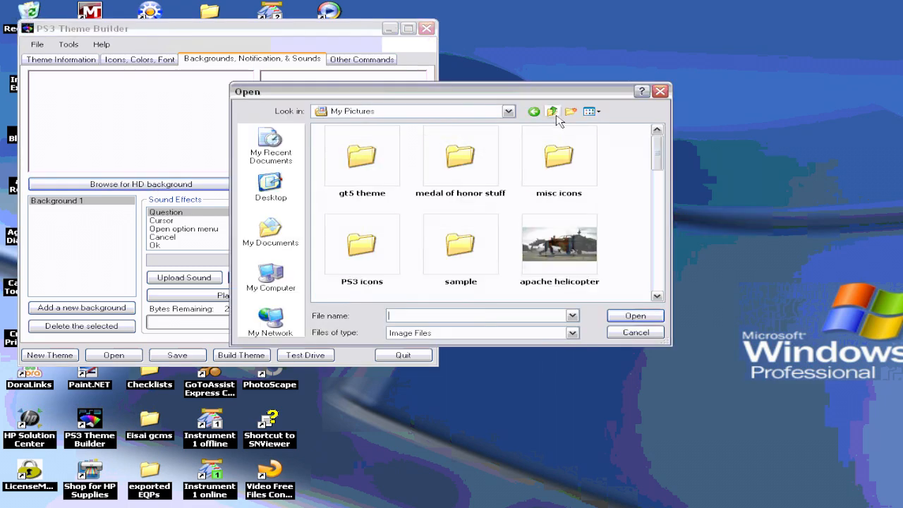
right_click(360, 182)
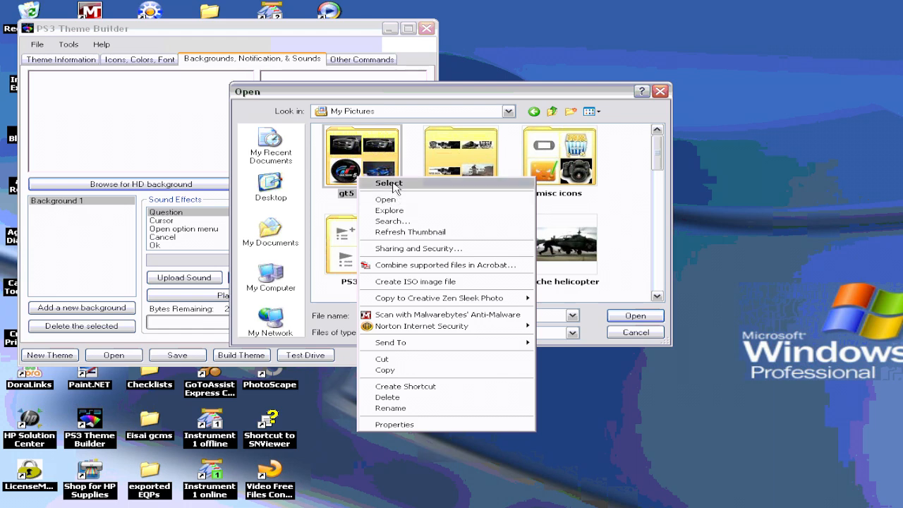
click(397, 184)
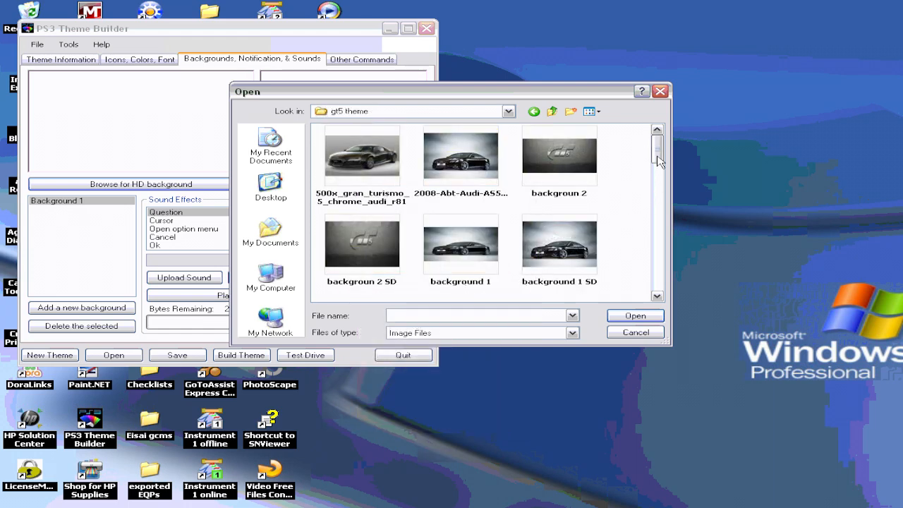
drag(657, 161, 645, 186)
click(446, 174)
right_click(445, 173)
click(466, 174)
Step: Set the first background's SD background to the background 1 SD image
click(396, 183)
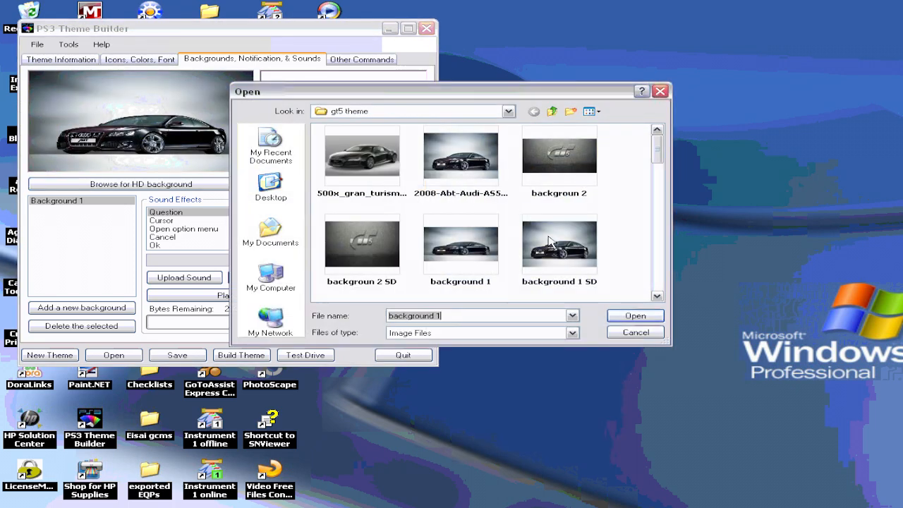
click(550, 241)
right_click(547, 240)
click(575, 230)
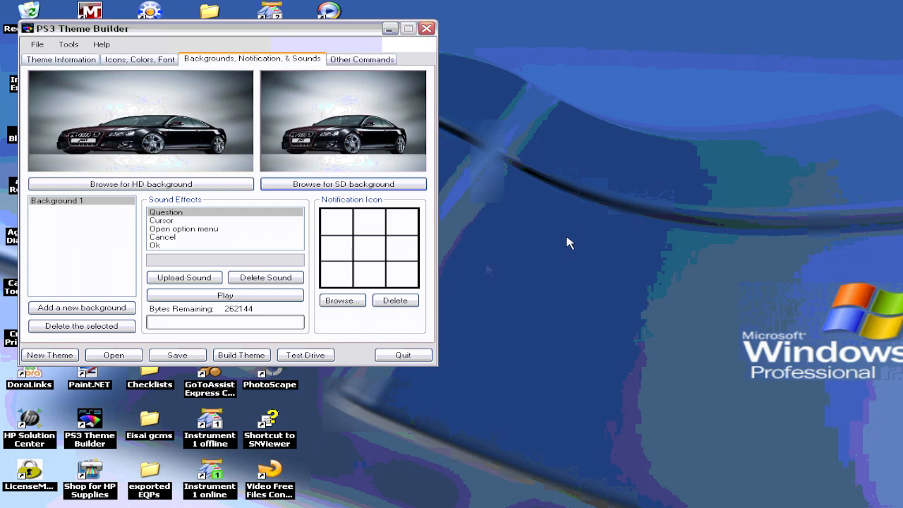
Step: Add a second background and set its HD background to the backgroun 2 image
click(131, 309)
click(114, 186)
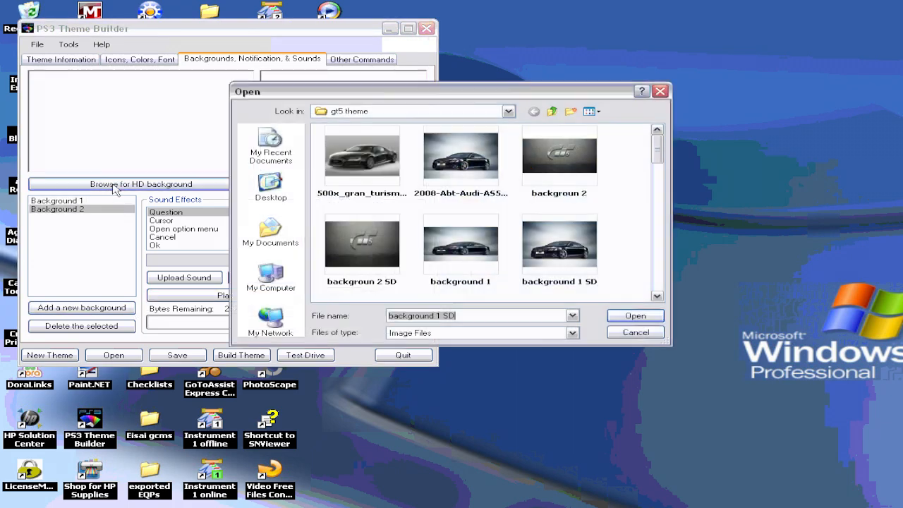
click(574, 170)
right_click(574, 170)
click(606, 173)
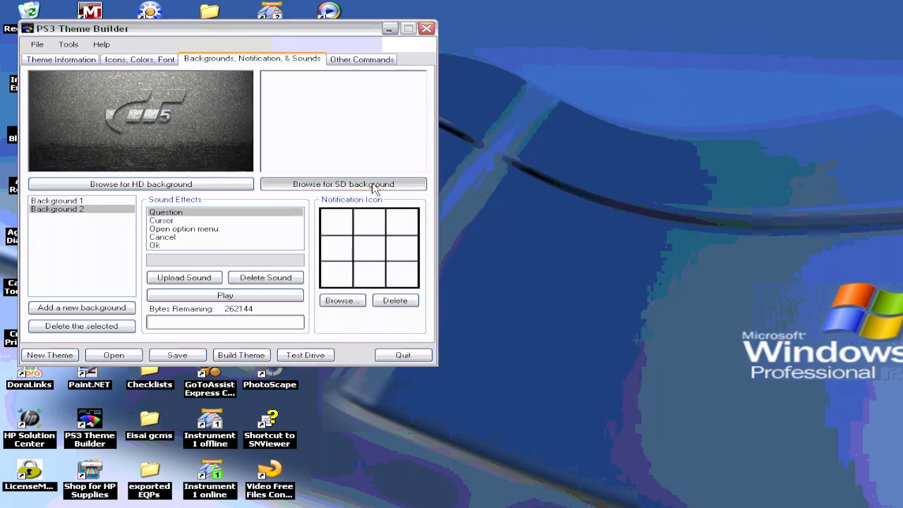
Step: Set the second background's SD background to the backgroun 2 SD image
click(374, 184)
click(371, 244)
right_click(373, 222)
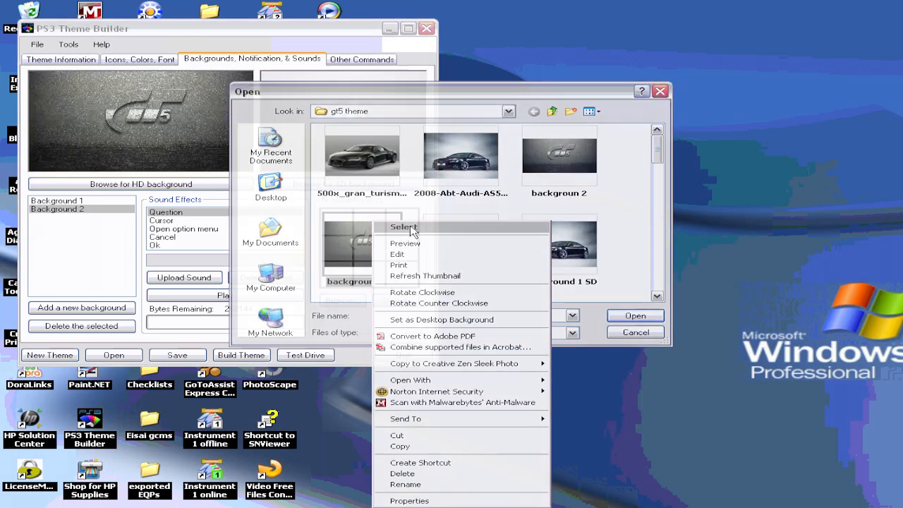
click(412, 228)
Step: Add a third background and set its HD background to the background 3 image
click(92, 308)
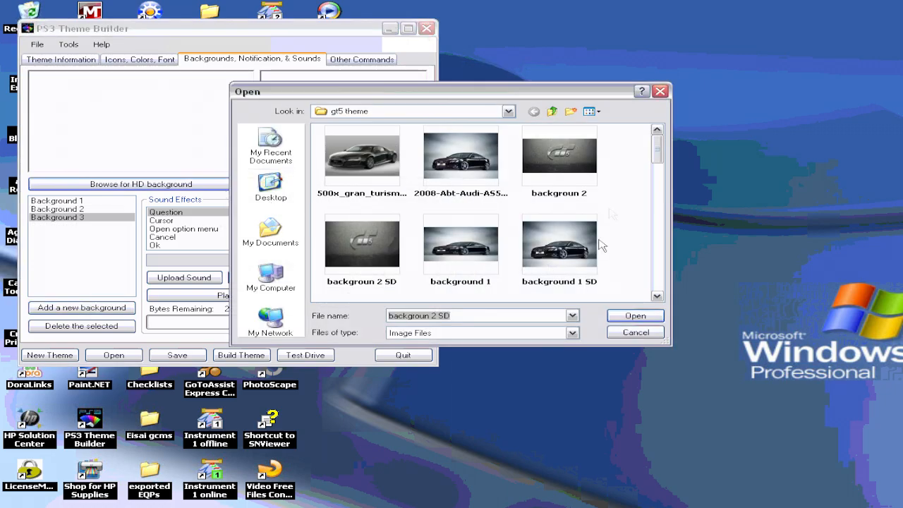
drag(661, 150, 662, 176)
click(372, 214)
right_click(372, 214)
click(393, 220)
Step: Set the third background's SD background to the background 3 SD image
click(405, 185)
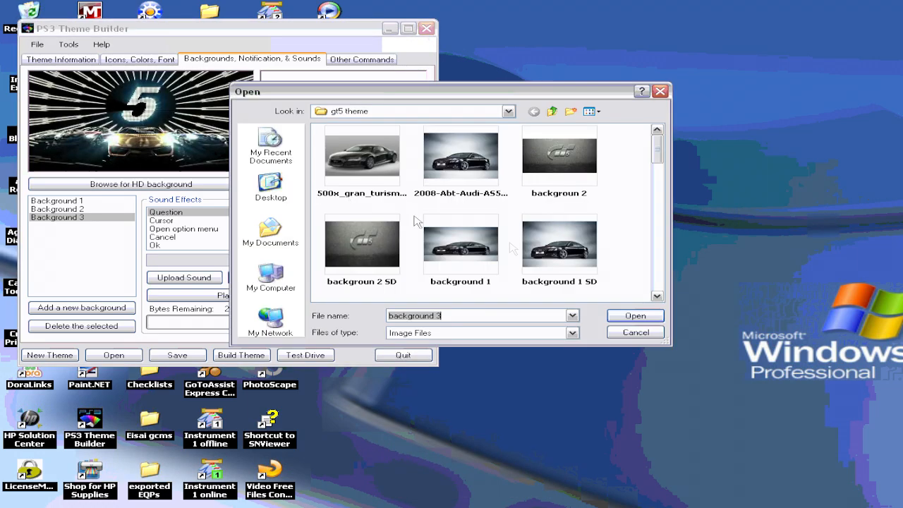
drag(661, 150, 662, 178)
click(472, 206)
right_click(472, 206)
click(478, 217)
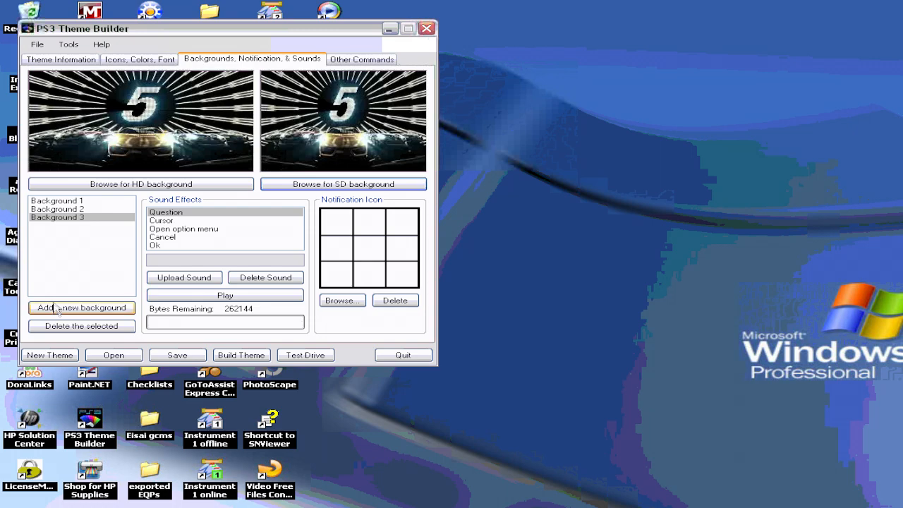
Step: Add a fourth background and set its HD background to the background 4 image
click(56, 308)
click(78, 184)
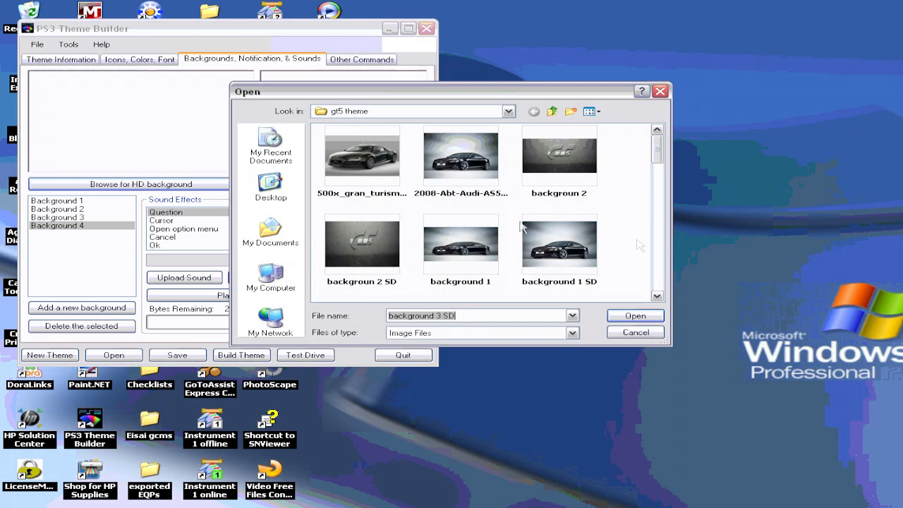
mouse_move(655, 175)
mouse_down()
mouse_move(663, 167)
mouse_move(667, 185)
mouse_up()
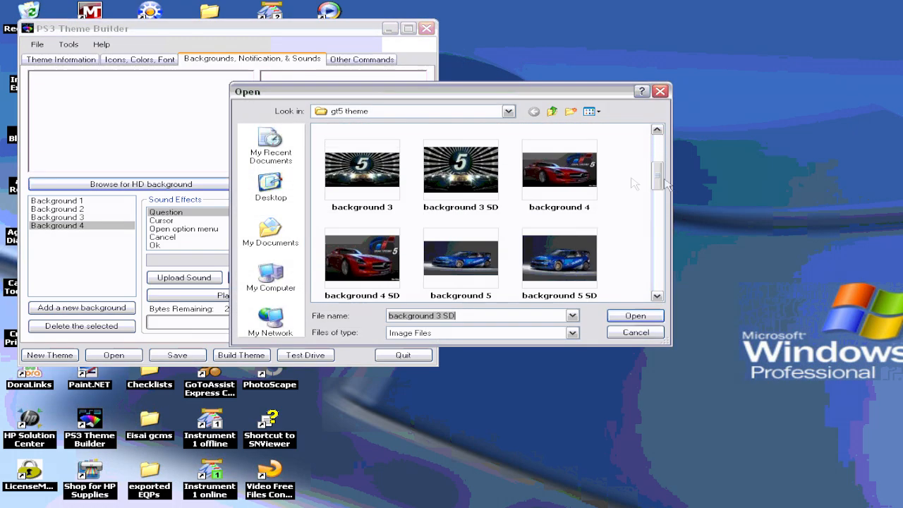
click(566, 180)
right_click(570, 177)
click(577, 184)
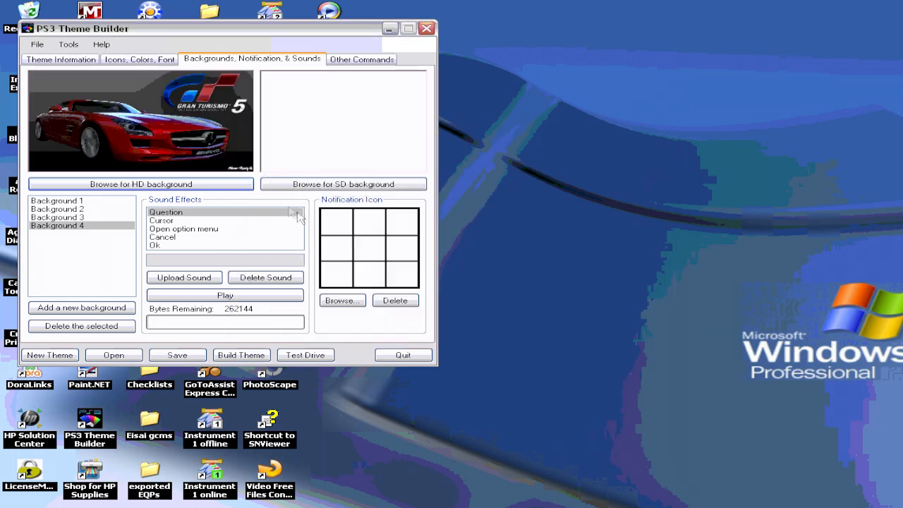
Step: Set the fourth background's SD background to the background 4 SD image
click(307, 184)
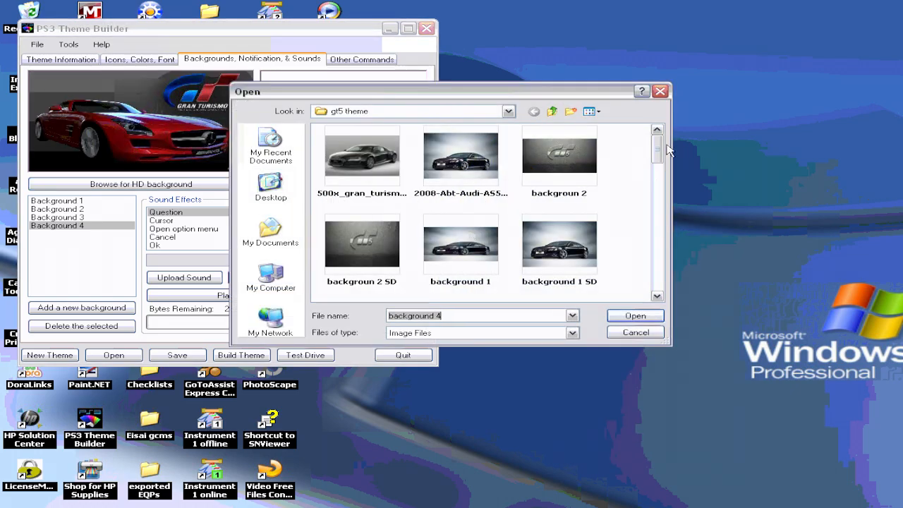
scroll(423, 212, down, 3)
click(348, 198)
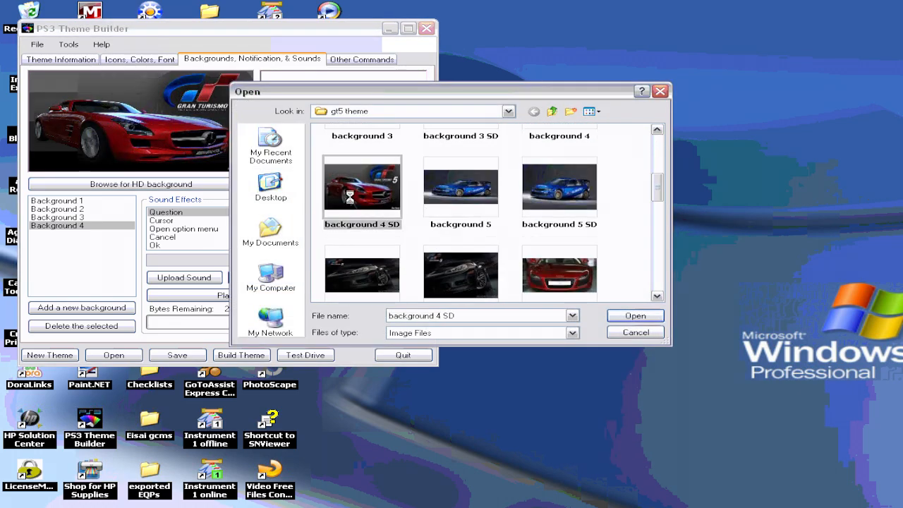
right_click(349, 197)
click(367, 204)
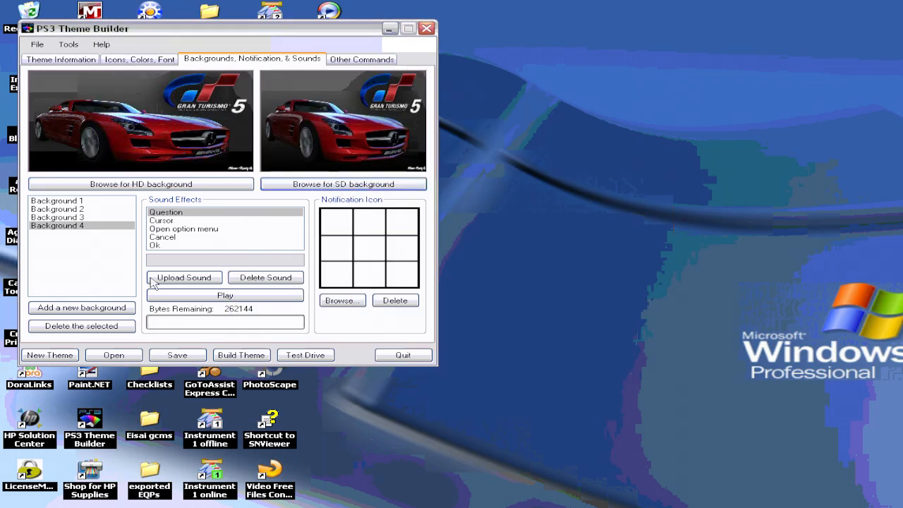
Step: Add a fifth background and set its HD background to the background 5 image
click(77, 310)
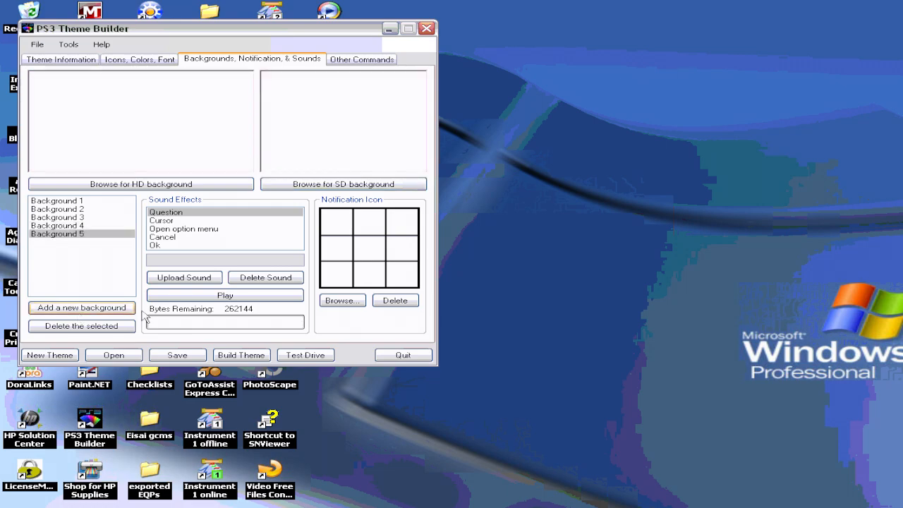
click(197, 185)
drag(657, 150, 668, 194)
click(480, 182)
right_click(480, 182)
click(501, 185)
Step: Set the fifth background's SD background to the background 5 SD image
click(339, 184)
drag(656, 152, 658, 182)
click(586, 211)
right_click(586, 211)
click(603, 209)
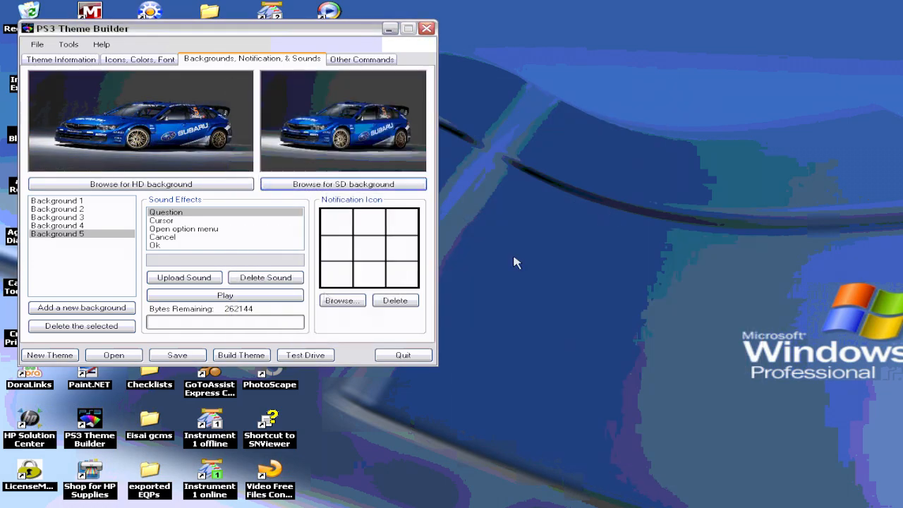
Step: Add a sixth background and set its HD background to the background 6 image
click(118, 309)
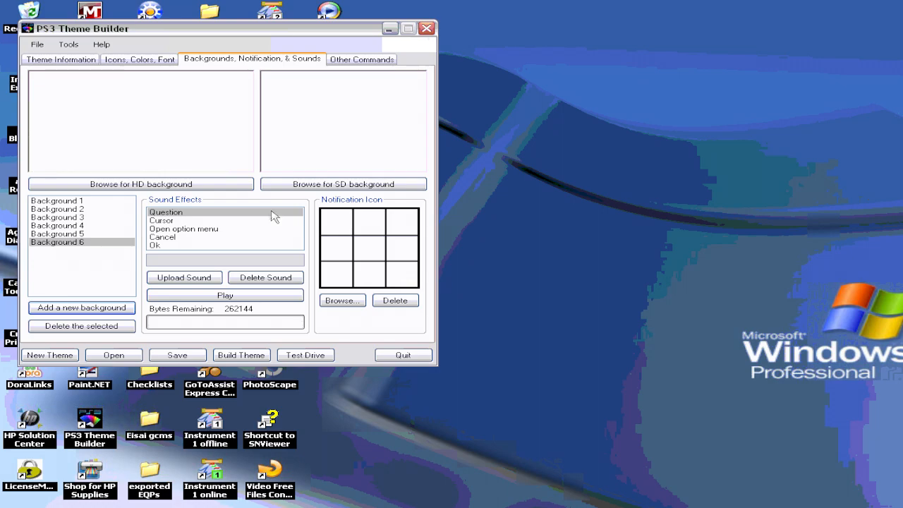
click(236, 185)
drag(657, 150, 666, 199)
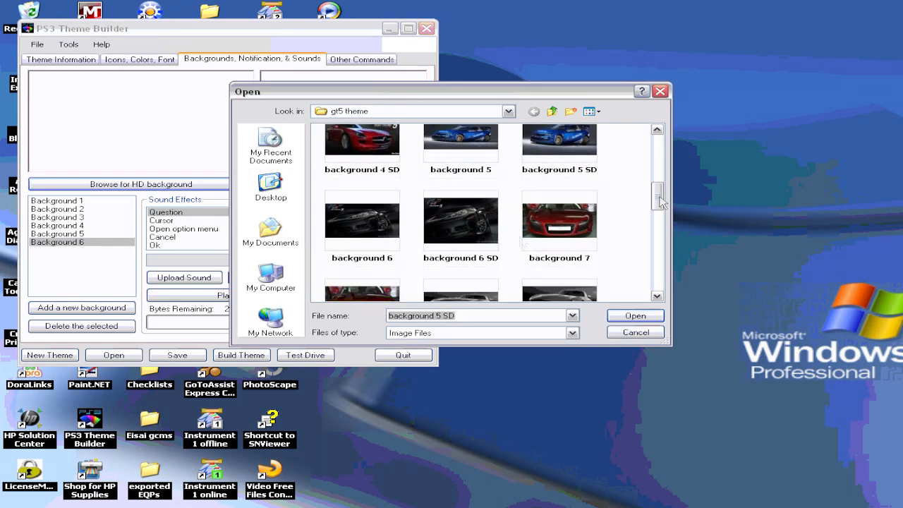
right_click(388, 240)
click(416, 226)
Step: Set the sixth background's SD background to the background 6 SD image
click(328, 185)
drag(657, 145, 669, 212)
double_click(460, 215)
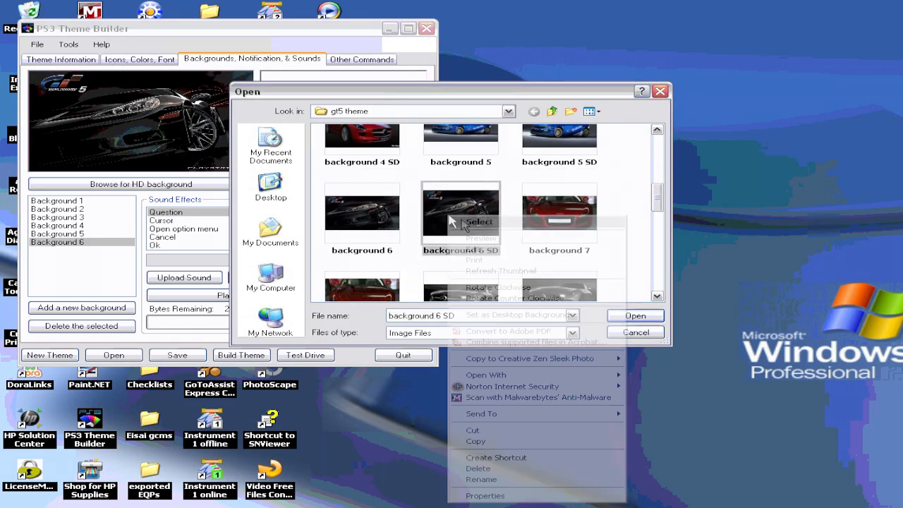
Step: Add a seventh background and set its HD background to the background 7 image
click(124, 308)
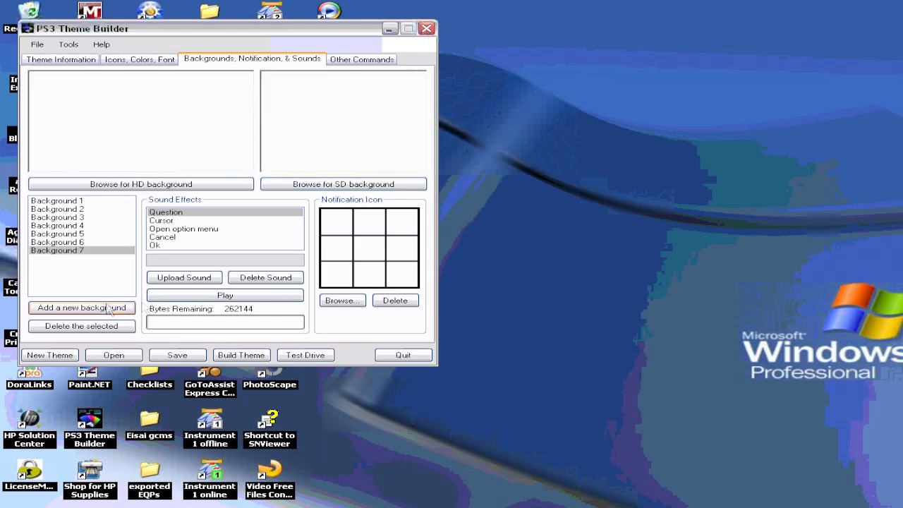
click(244, 185)
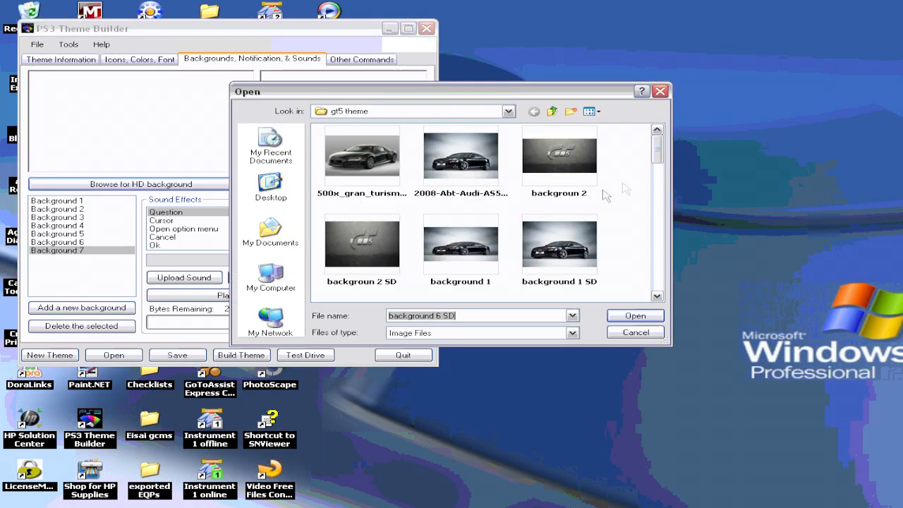
drag(657, 144, 658, 180)
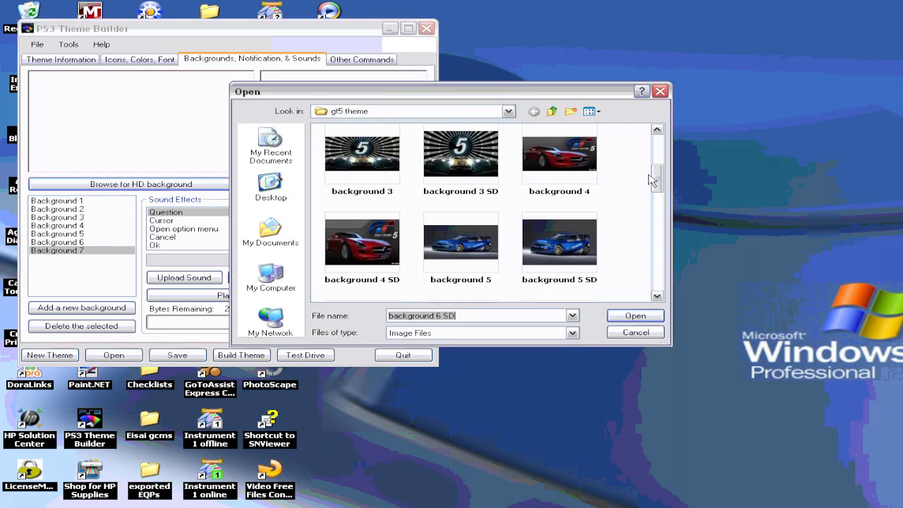
scroll(650, 179, down, 3)
right_click(593, 210)
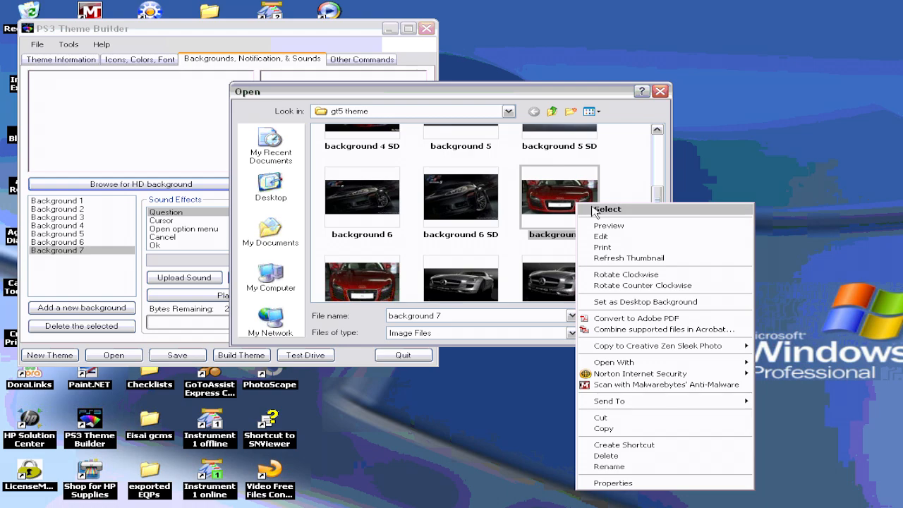
click(605, 209)
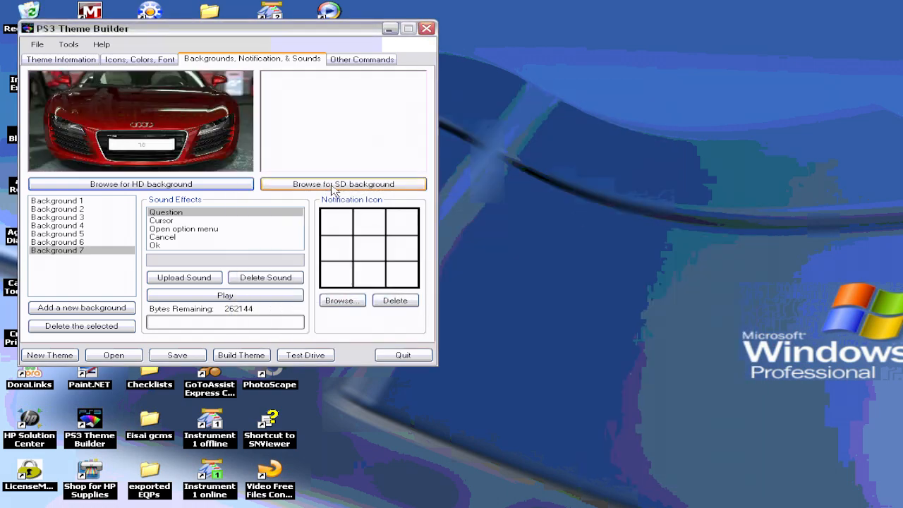
Step: Set the seventh background's SD background to the background 7 SD image
click(294, 183)
drag(664, 169, 672, 220)
right_click(387, 262)
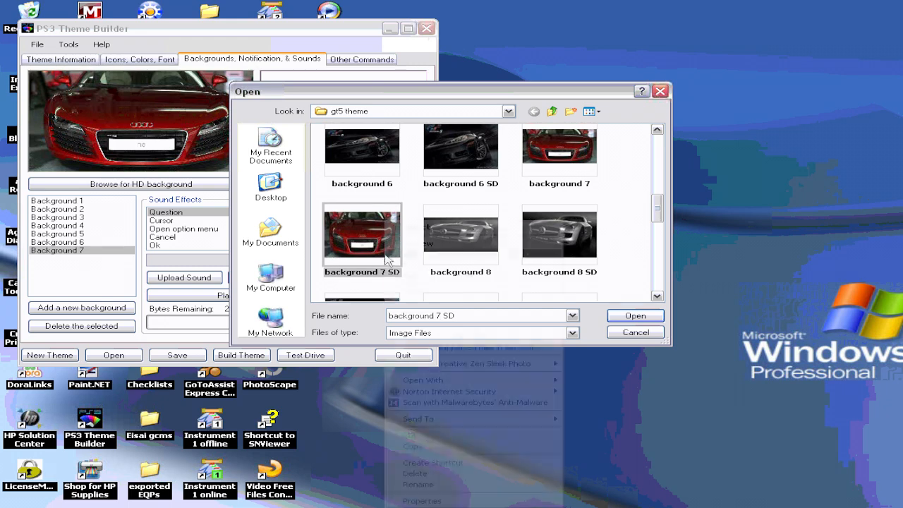
click(421, 229)
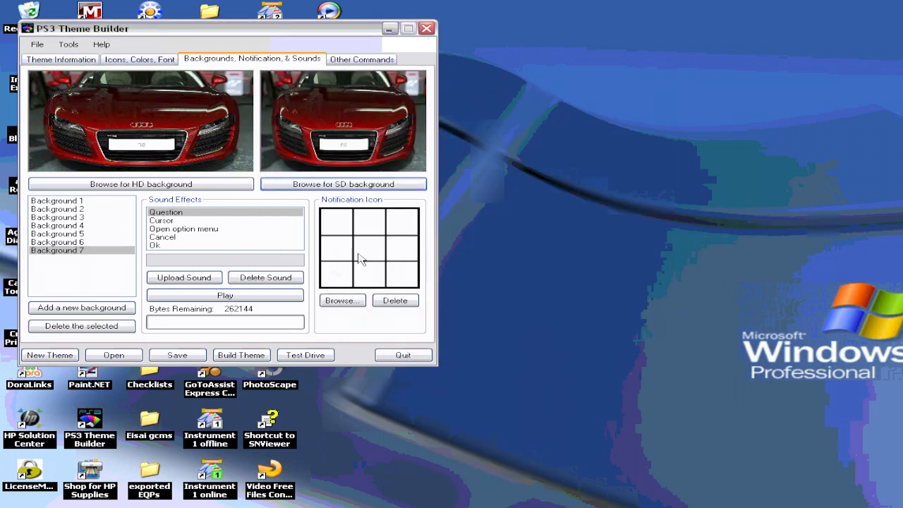
Step: Add an eighth background and set its HD background to the background 8 image
click(129, 314)
click(248, 186)
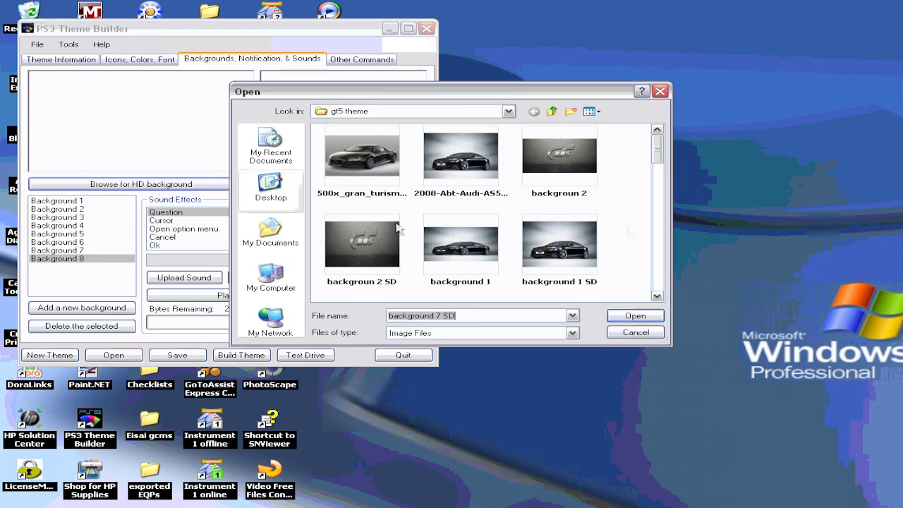
drag(656, 159, 669, 224)
right_click(452, 194)
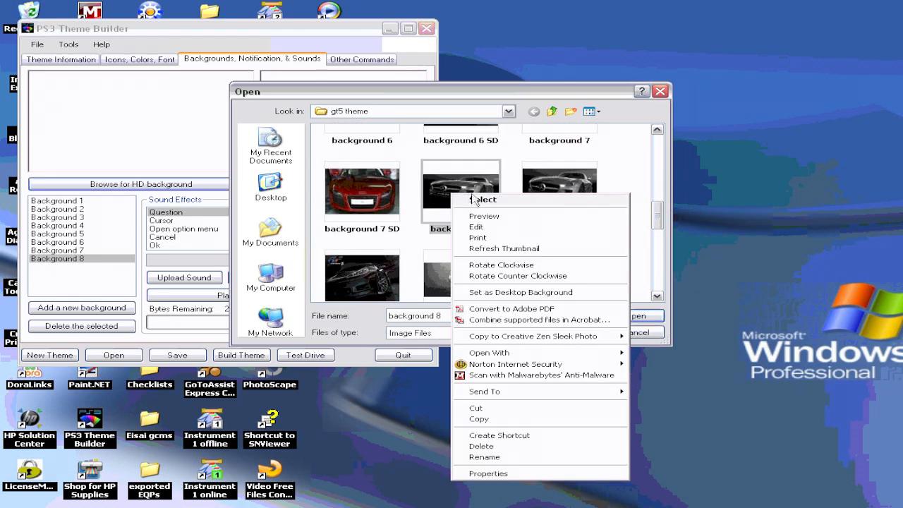
click(483, 200)
Step: Set the eighth background's SD background to the background 8 SD image
click(344, 184)
drag(656, 150, 676, 224)
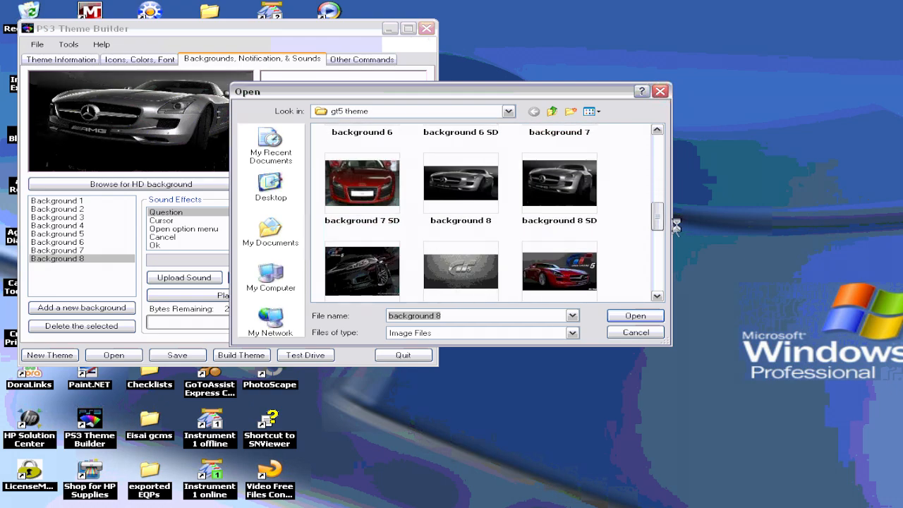
click(588, 201)
right_click(589, 200)
click(606, 210)
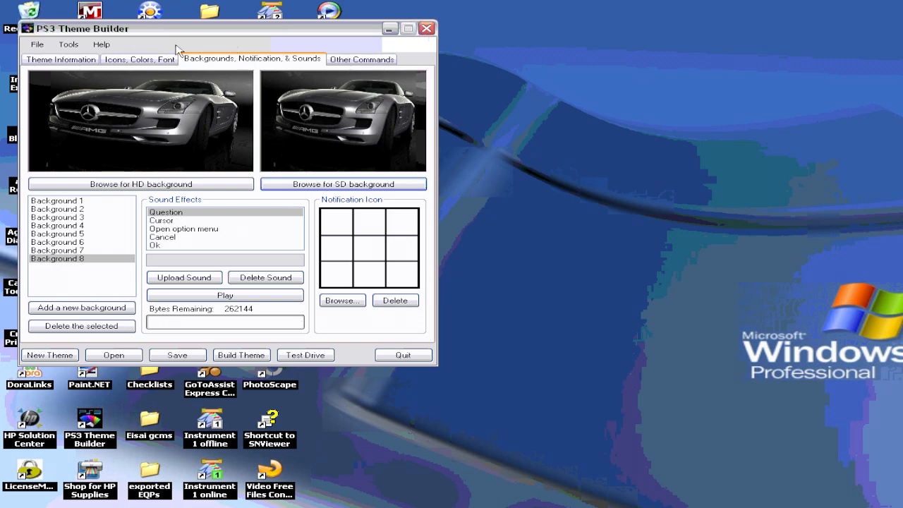
Step: Open the icon settings tab, then switch to Paint.NET and bring up the green car icon image
click(141, 59)
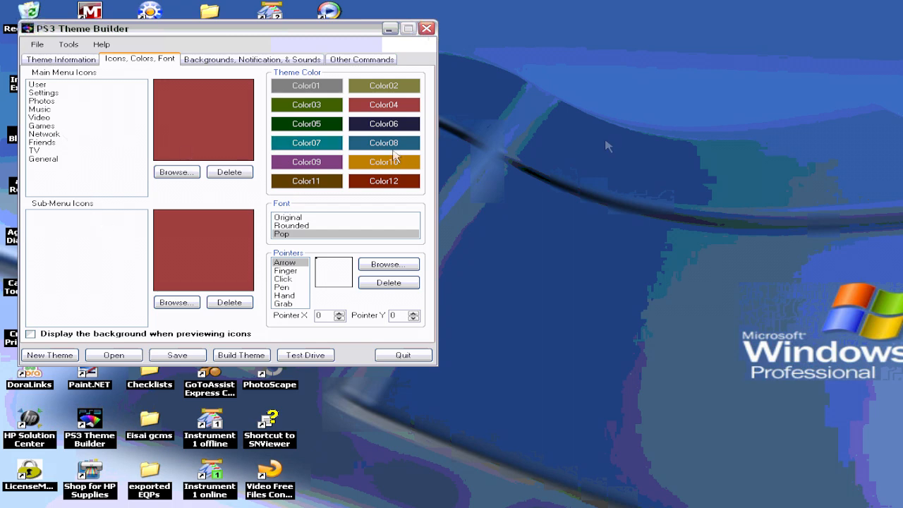
click(390, 29)
key(alt+Tab)
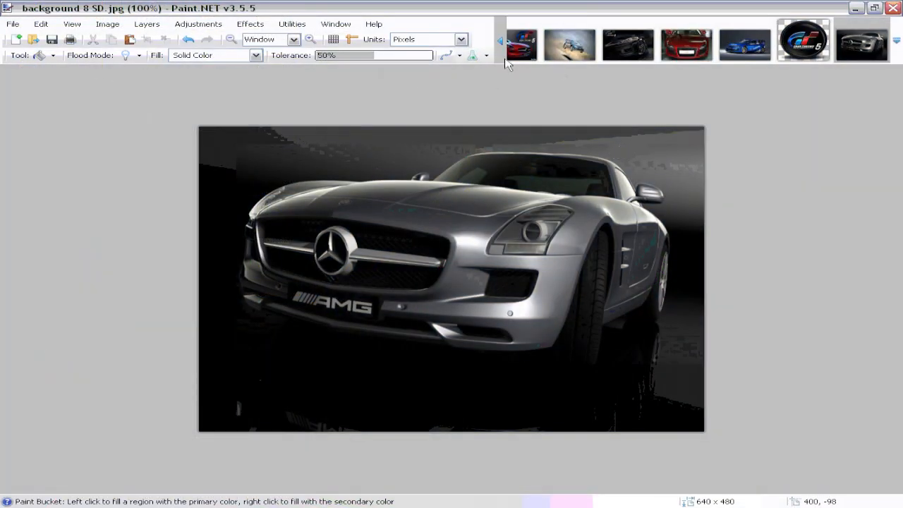
click(498, 44)
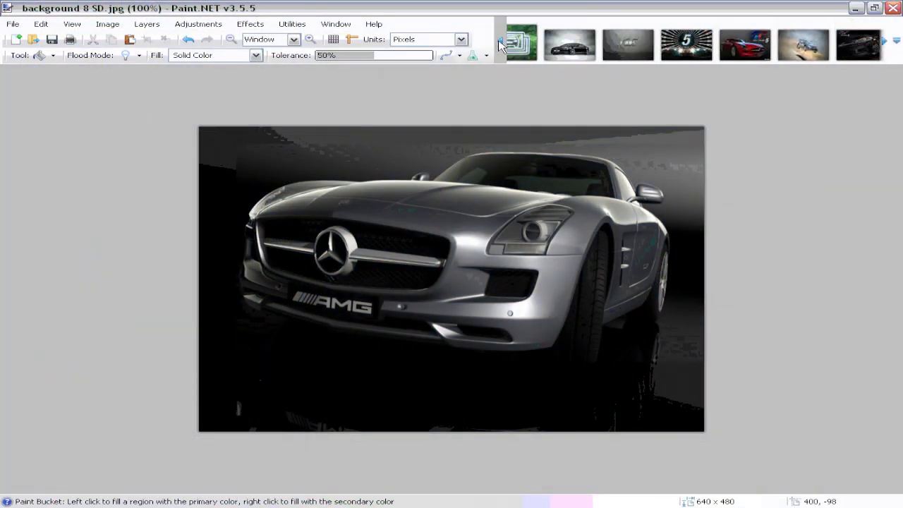
click(499, 44)
click(520, 45)
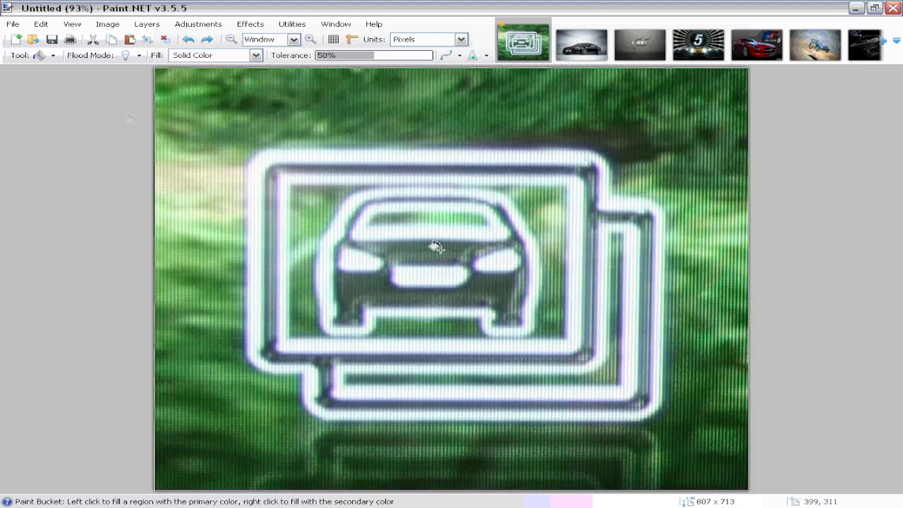
Step: Add a new layer and trace the left and bottom edges of the icon's frame with lines
click(141, 24)
click(156, 38)
key(o)
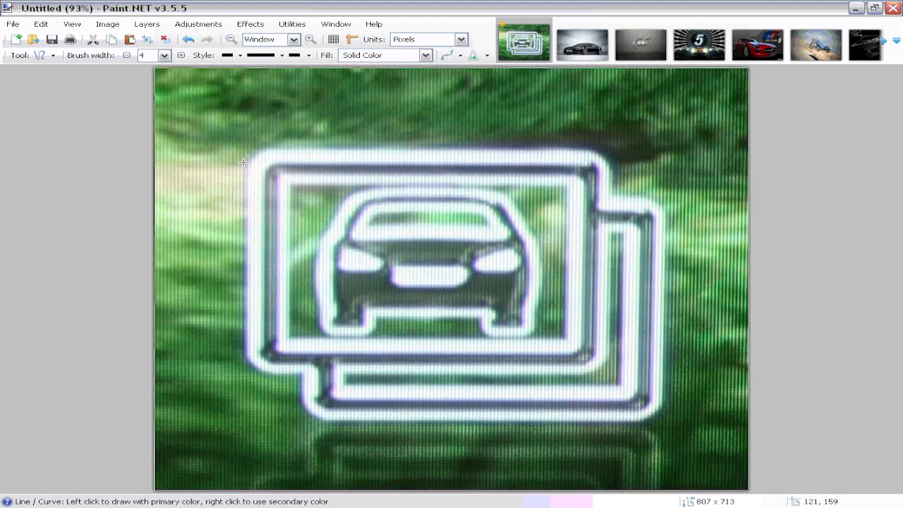
mouse_move(245, 162)
mouse_down()
mouse_move(244, 353)
mouse_move(276, 374)
mouse_move(243, 350)
mouse_move(263, 369)
mouse_up()
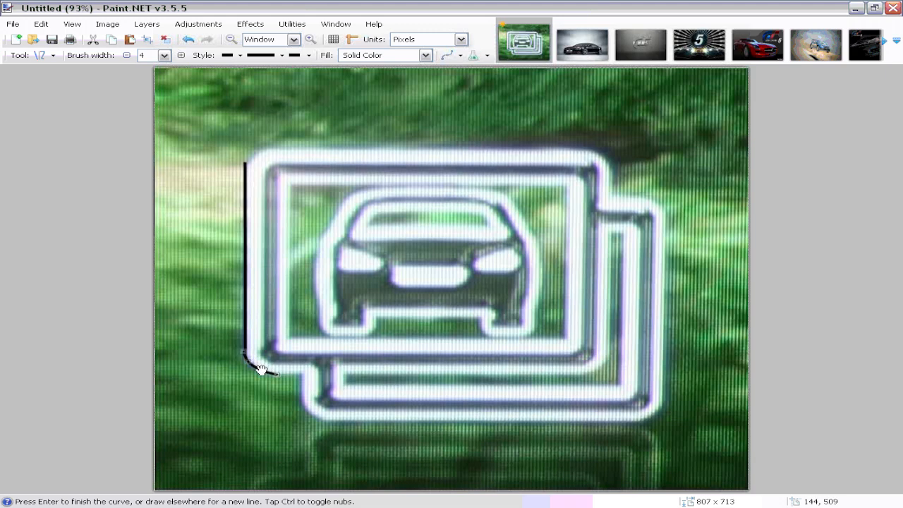
drag(297, 375, 274, 374)
drag(302, 404, 298, 375)
mouse_move(331, 419)
mouse_down()
mouse_move(301, 398)
mouse_move(319, 417)
mouse_up()
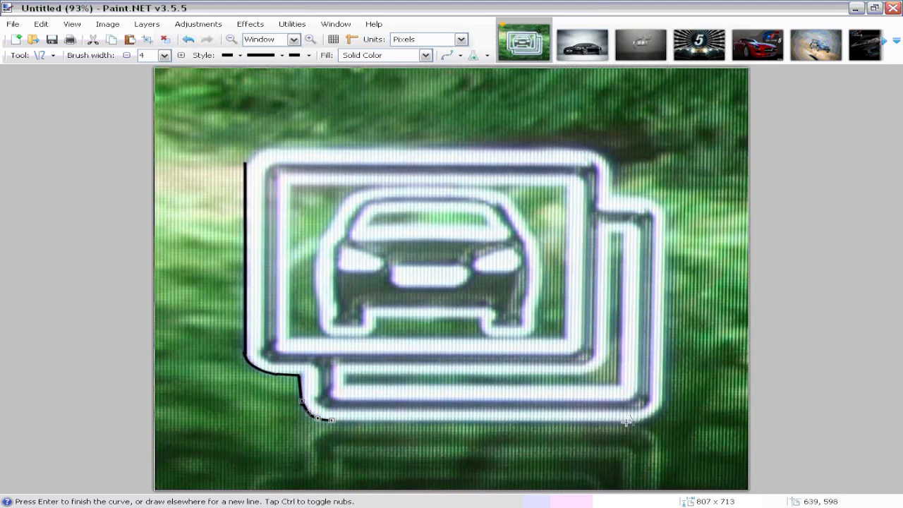
drag(639, 421, 327, 419)
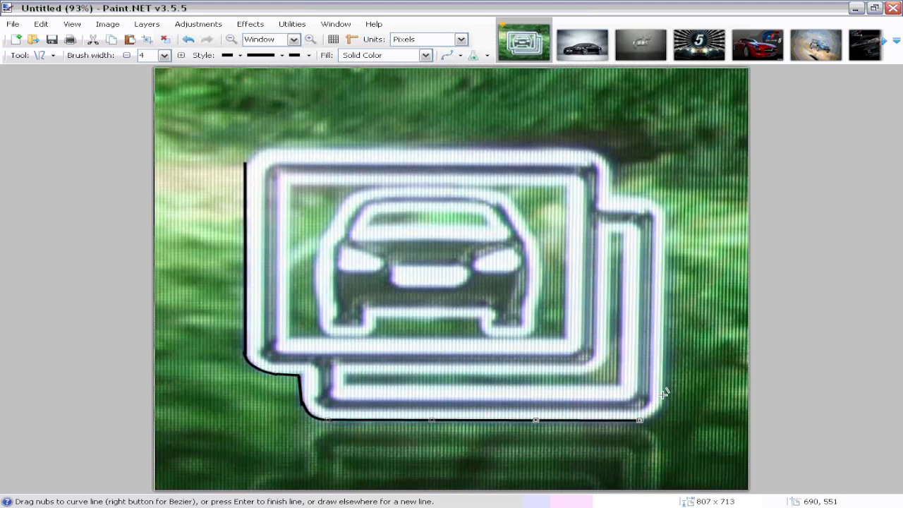
Step: Trace the right and top edges of the icon's frame with lines to close the outline
drag(663, 393, 642, 420)
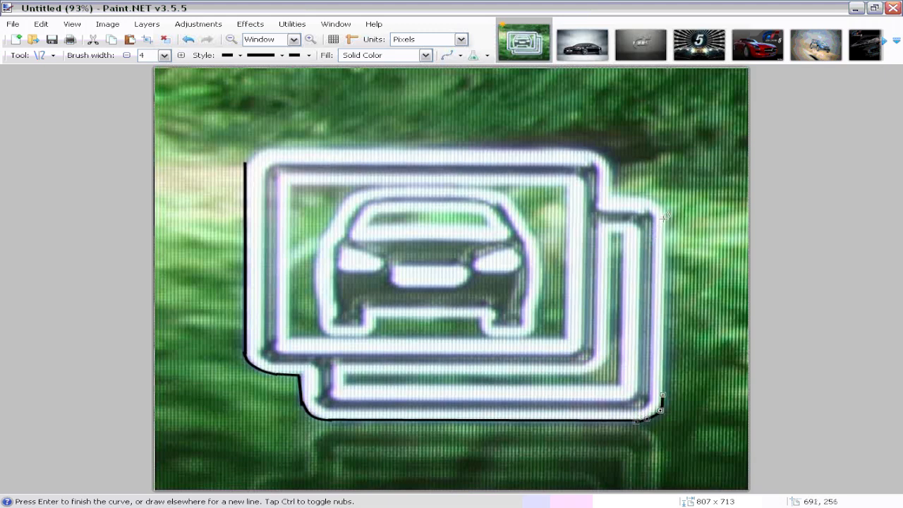
drag(666, 212, 663, 401)
mouse_move(631, 192)
mouse_down()
mouse_move(663, 214)
mouse_move(638, 196)
mouse_move(659, 207)
mouse_move(615, 198)
mouse_move(634, 196)
mouse_up()
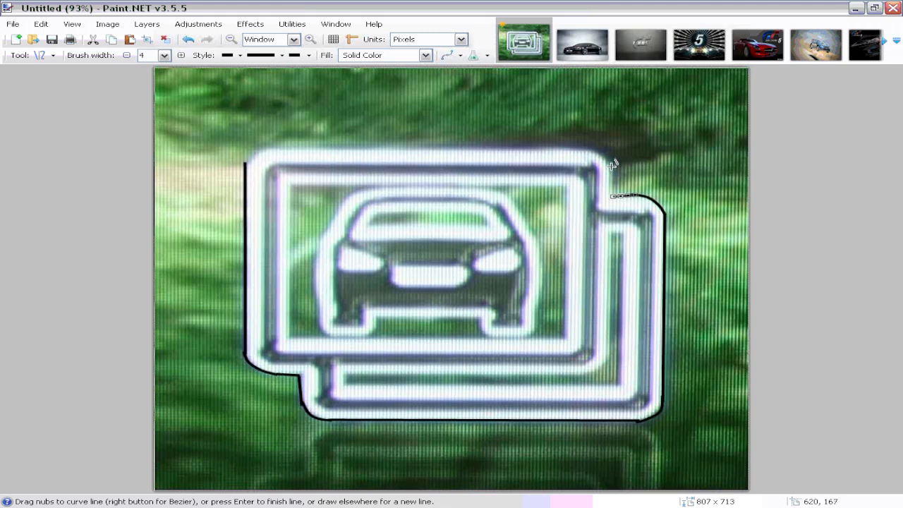
drag(611, 162, 616, 196)
drag(577, 145, 600, 155)
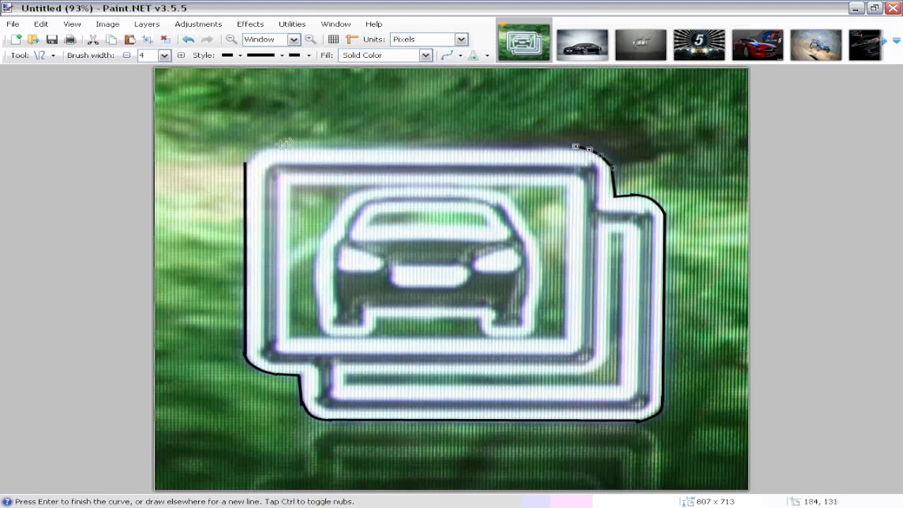
drag(269, 146, 579, 147)
drag(244, 165, 263, 153)
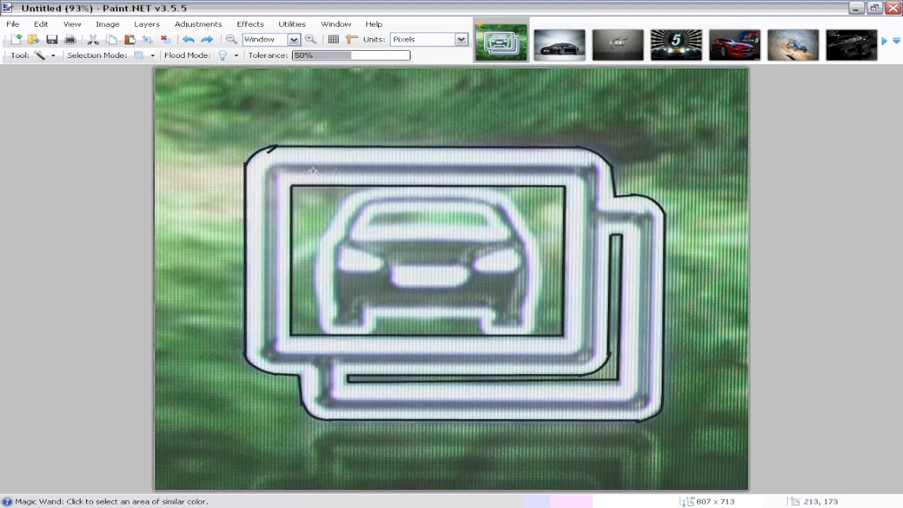
Step: Select the traced frame with the Magic Wand, invert the selection and erase everything outside the frame
click(432, 167)
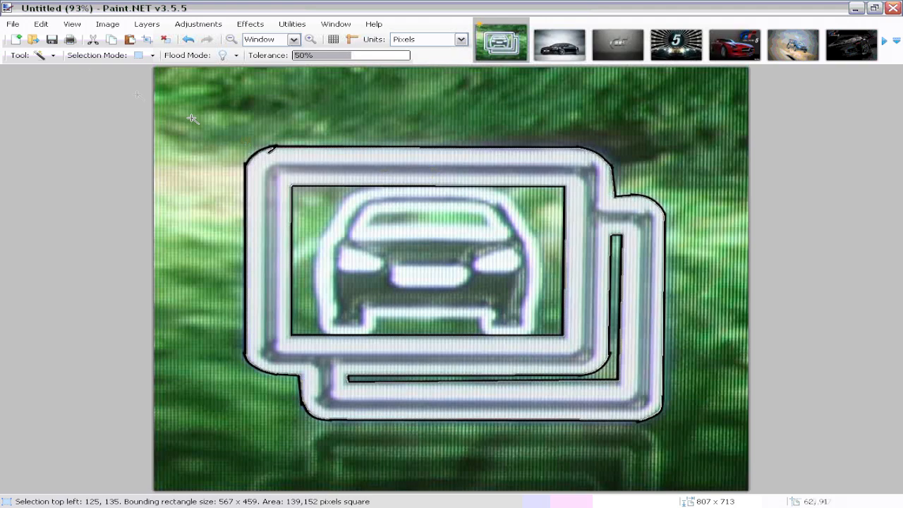
click(41, 24)
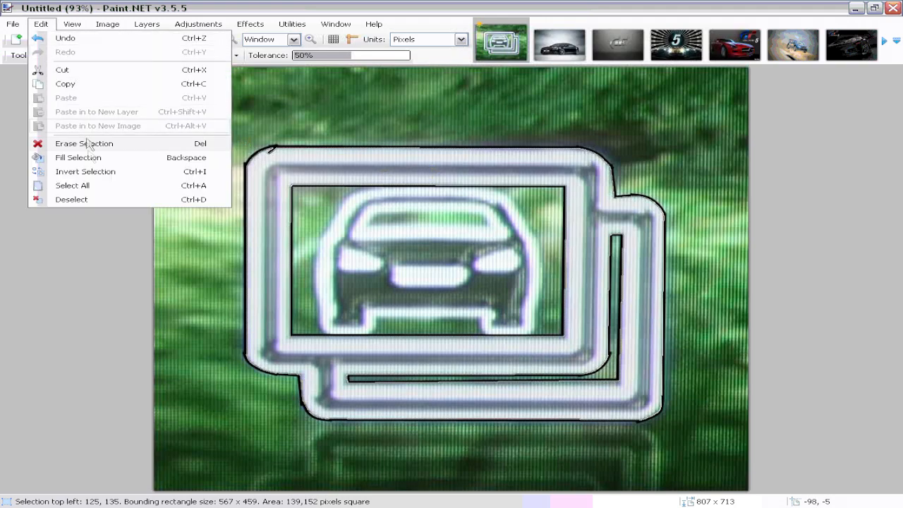
click(94, 174)
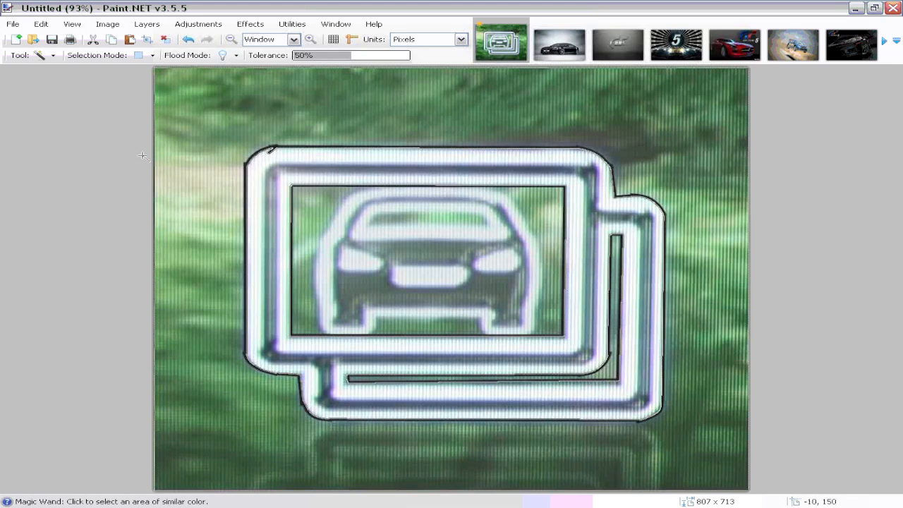
click(41, 23)
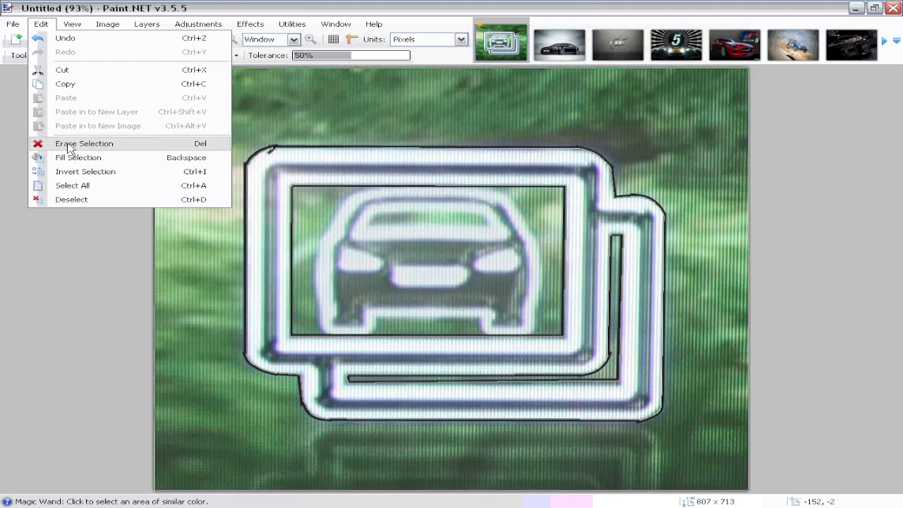
click(69, 146)
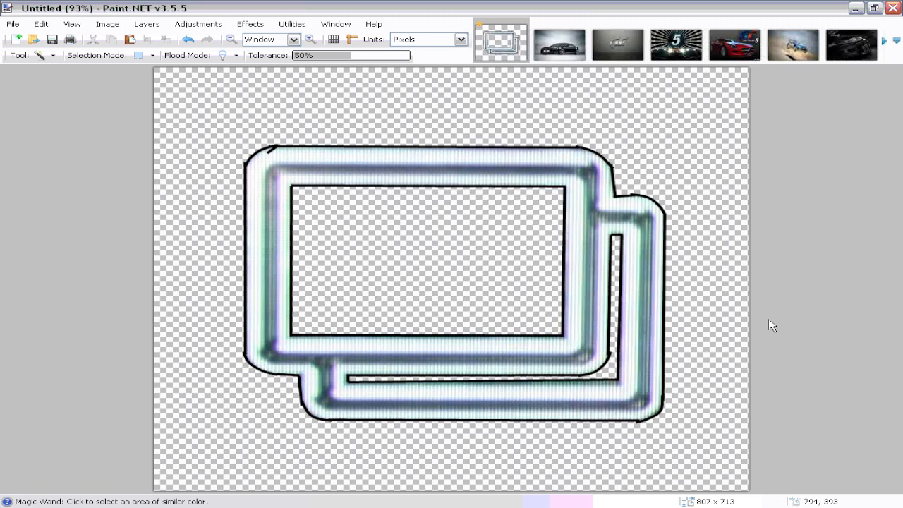
Step: Undo the last change, then select a rectangle around the frame and copy it
key(ctrl+z)
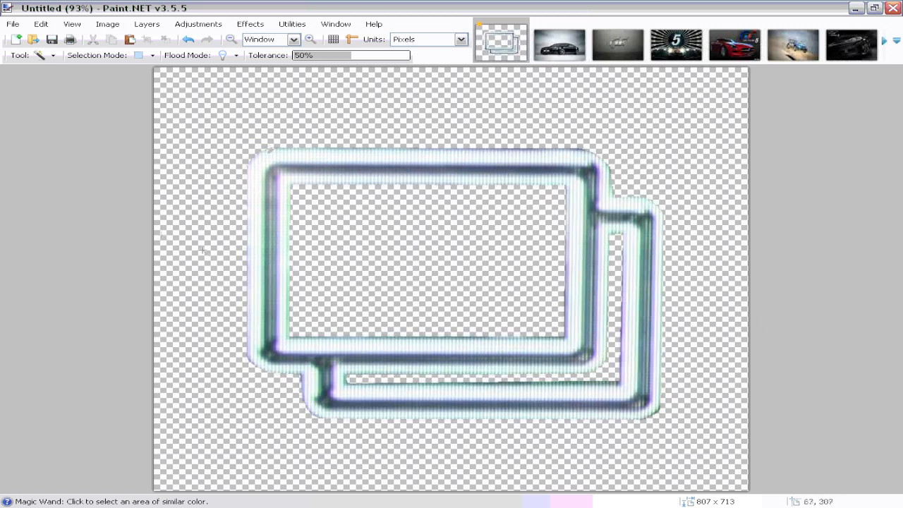
key(s)
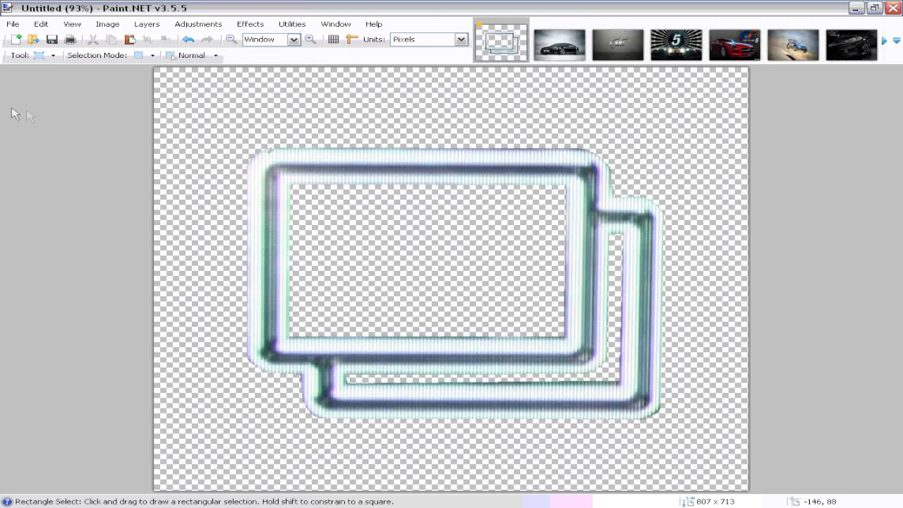
drag(236, 129, 679, 423)
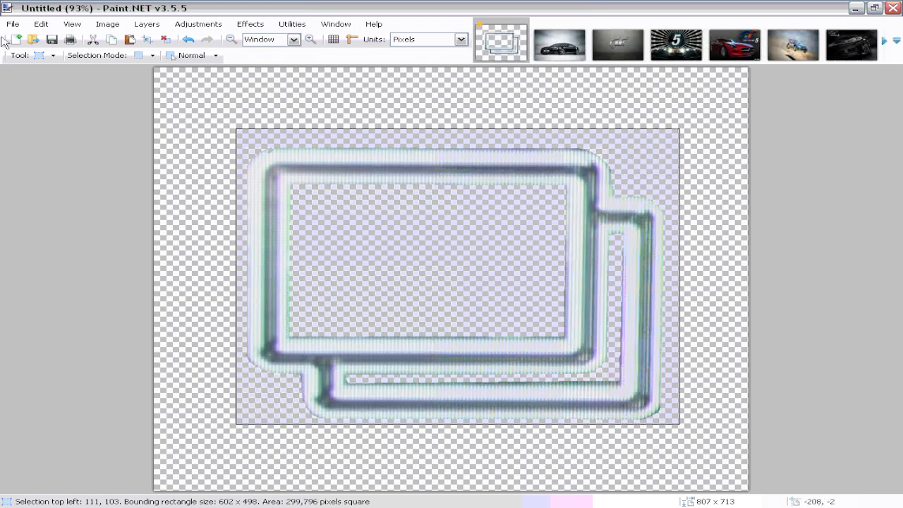
click(40, 24)
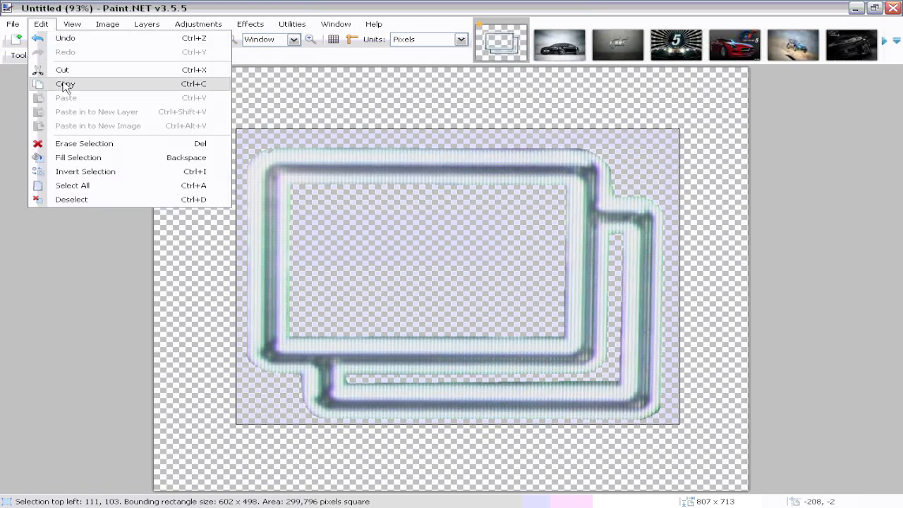
click(65, 84)
Step: Create a new 602 × 498 pixel image and paste the copied frame into it
click(13, 24)
click(10, 41)
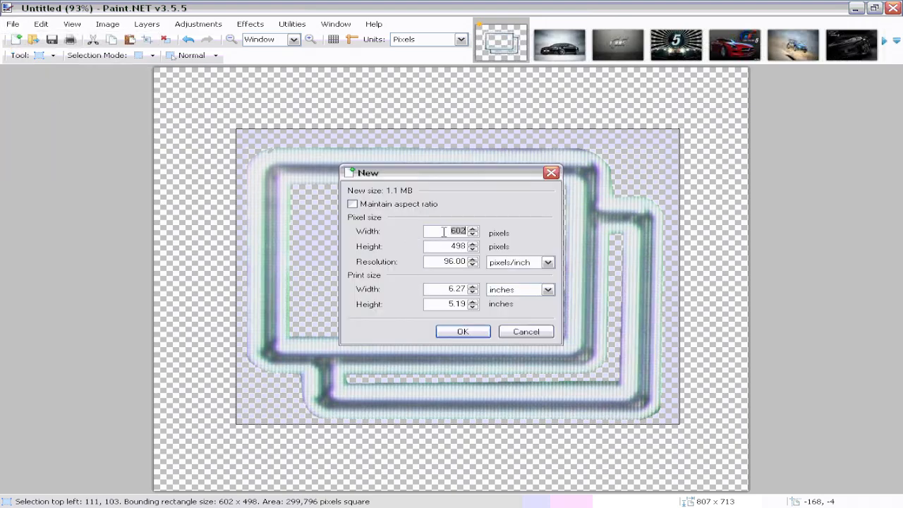
click(462, 332)
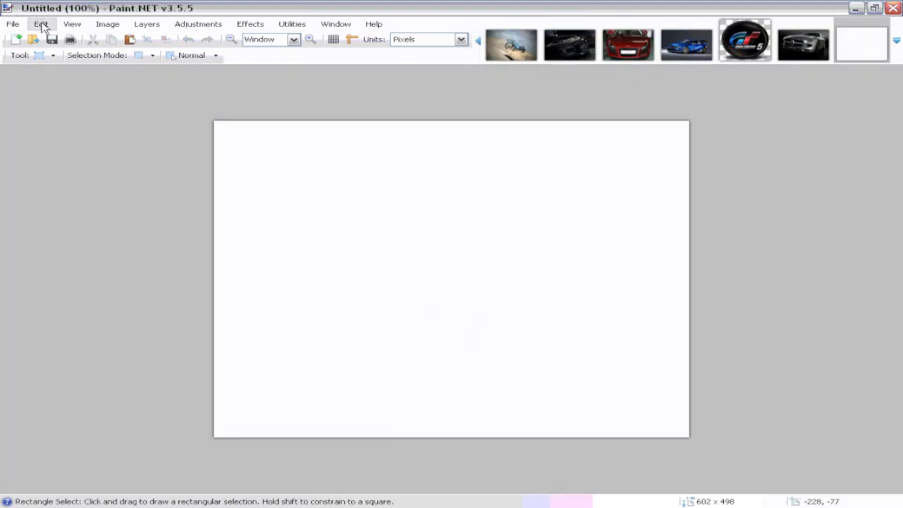
click(41, 24)
click(83, 97)
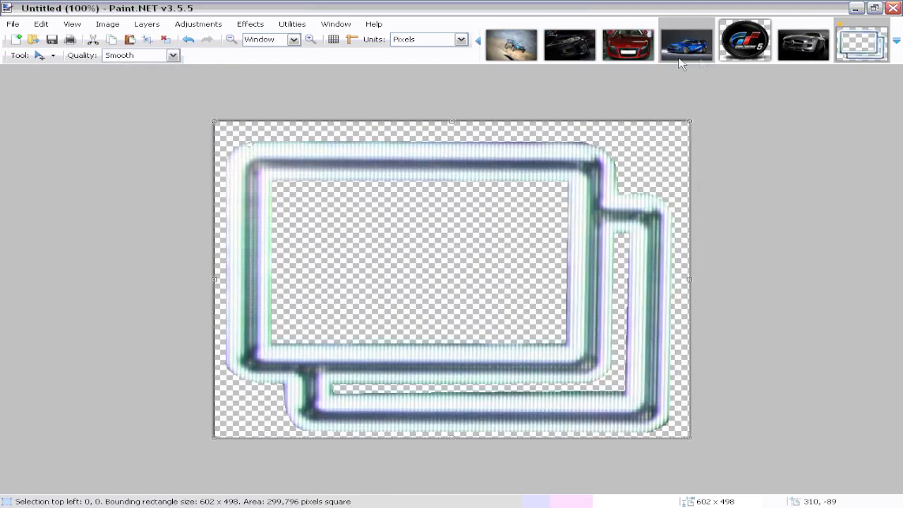
Step: Return to the green car icon image and undo the tracing and erasing edits back to the original
mouse_move(867, 35)
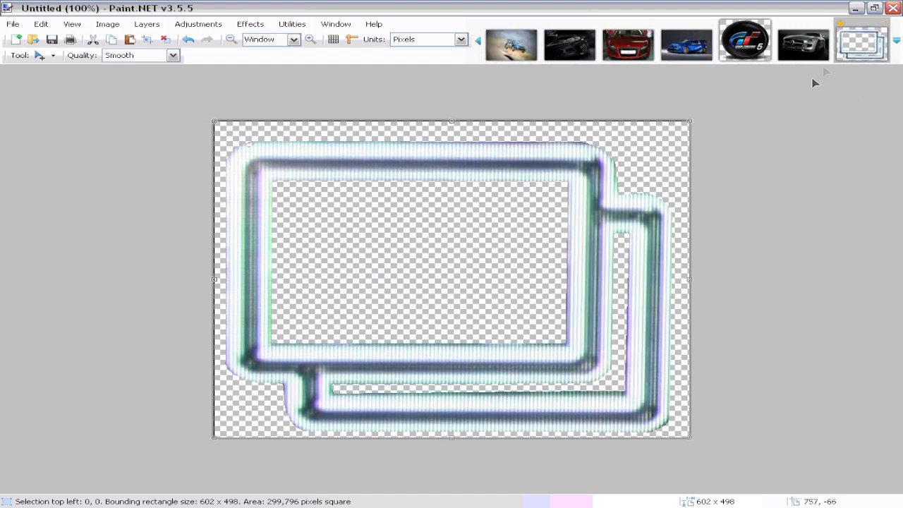
click(478, 38)
click(478, 38)
click(478, 38)
click(478, 39)
click(477, 38)
click(478, 38)
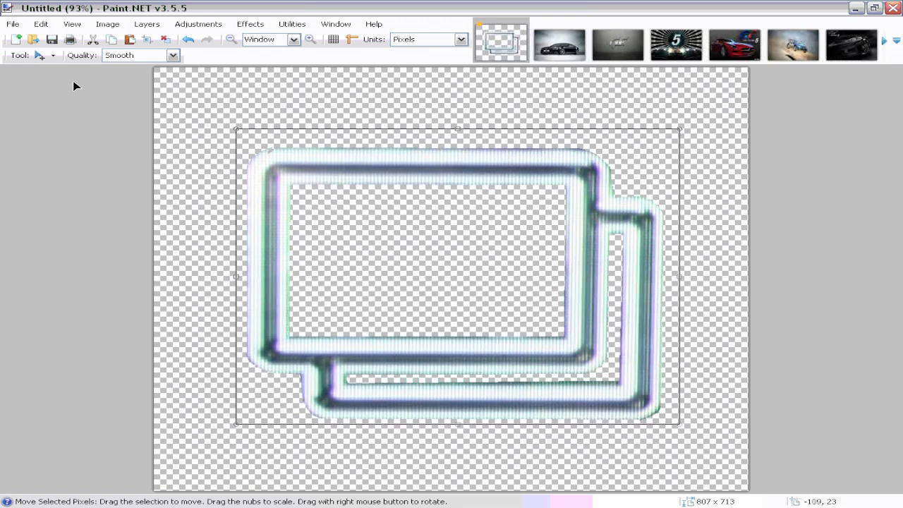
click(189, 41)
click(189, 41)
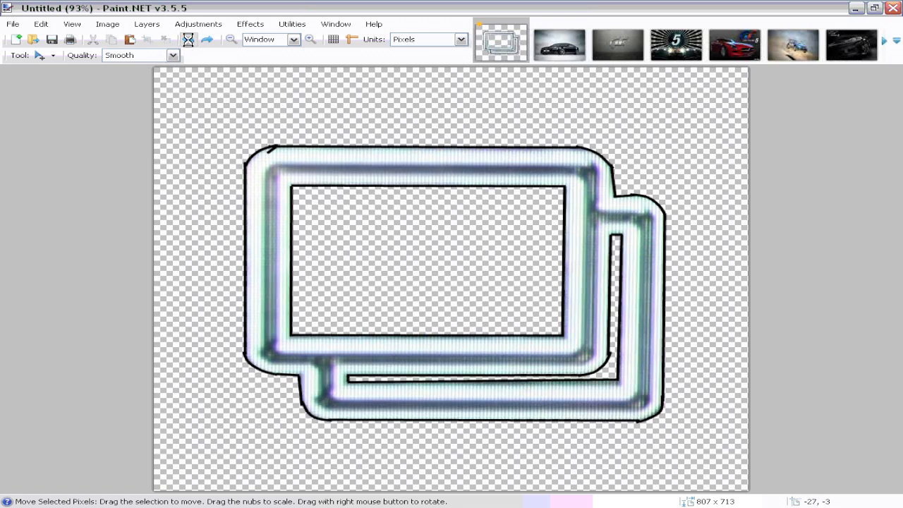
click(189, 41)
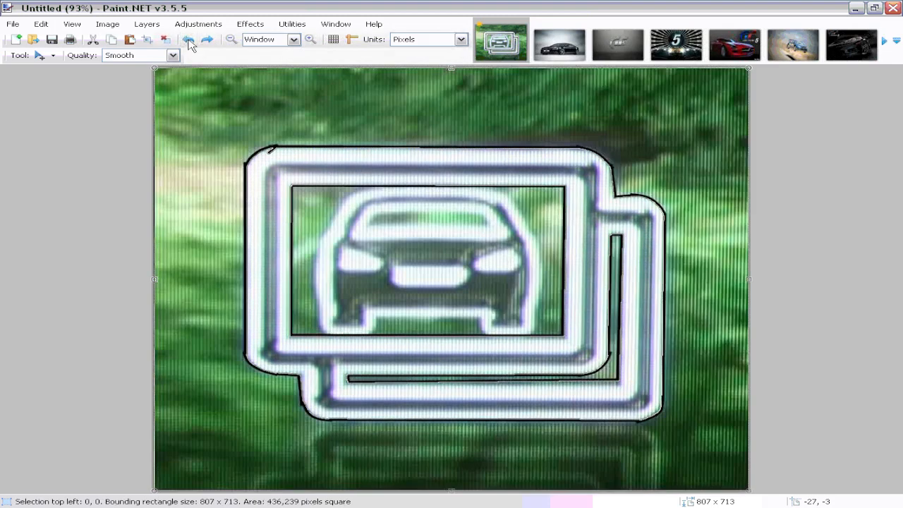
click(189, 41)
click(189, 41)
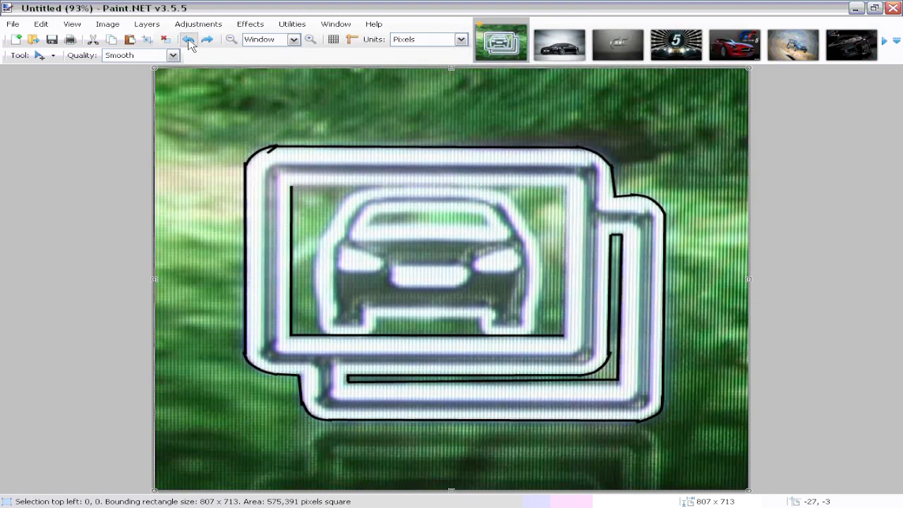
click(189, 40)
click(188, 41)
click(189, 40)
click(189, 40)
click(189, 42)
click(189, 42)
click(189, 42)
click(189, 41)
click(189, 42)
click(189, 41)
click(189, 41)
click(188, 40)
click(188, 39)
click(188, 40)
click(188, 41)
click(188, 40)
click(189, 41)
click(189, 41)
click(190, 42)
click(189, 42)
click(207, 40)
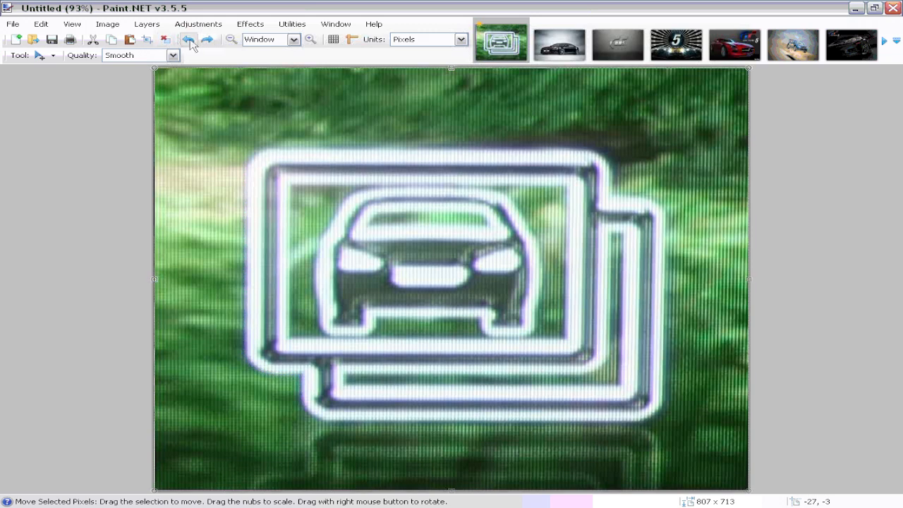
Step: Add a new layer, trace the car silhouette with lines, and select the car's interior with the Magic Wand
click(146, 24)
click(163, 39)
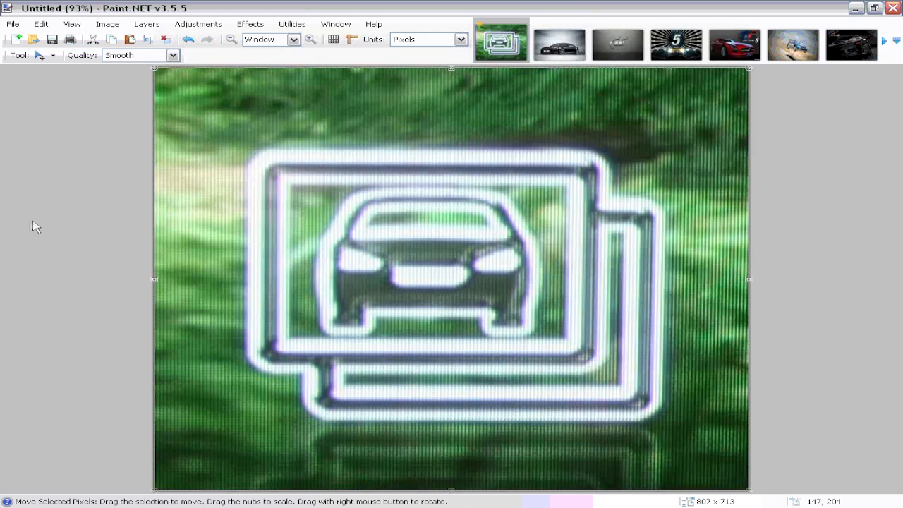
key(o)
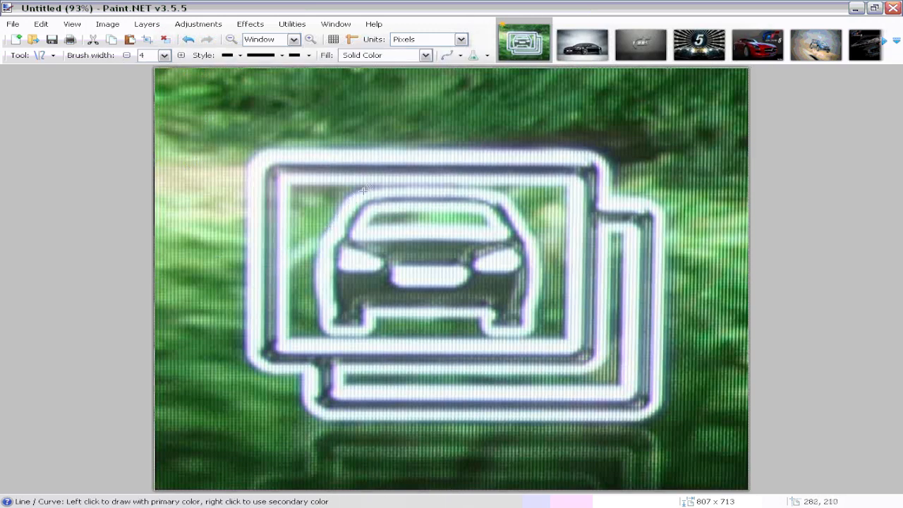
mouse_move(367, 187)
mouse_down()
mouse_move(494, 190)
mouse_move(487, 187)
mouse_up()
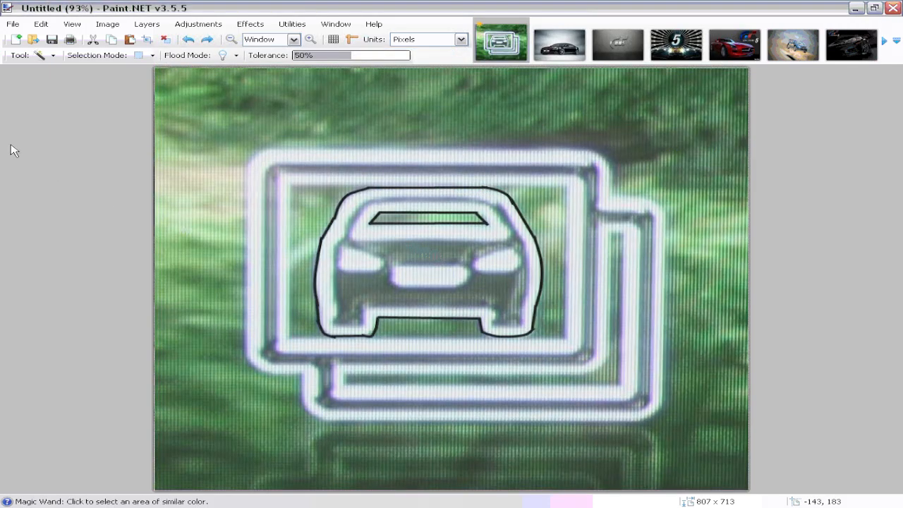
click(449, 251)
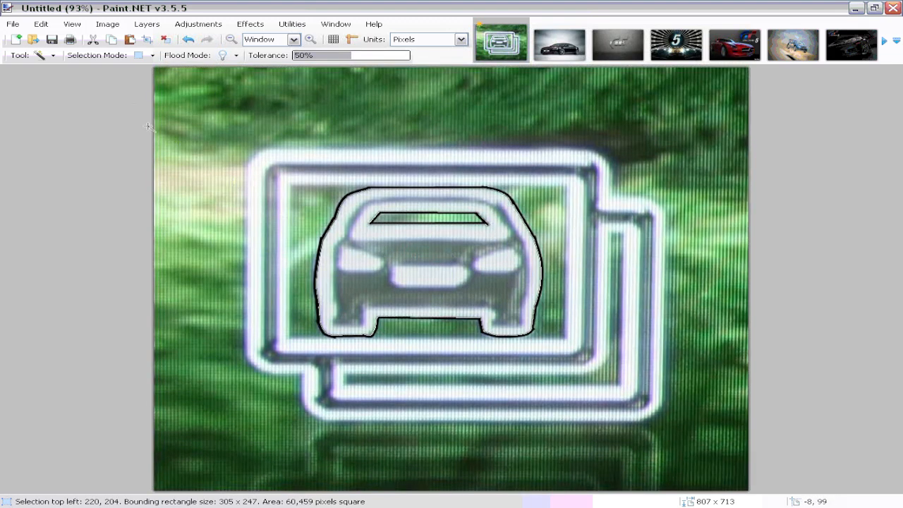
Step: Invert the selection and erase everything outside the car silhouette
click(41, 24)
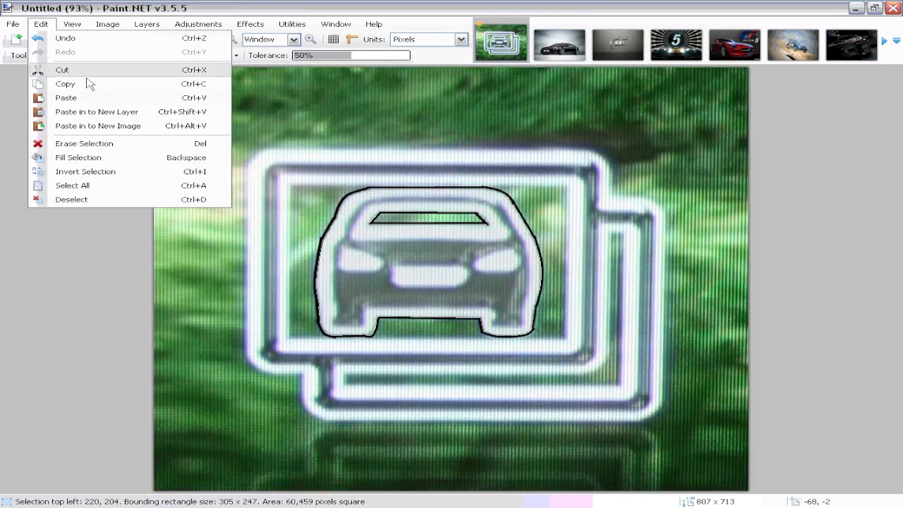
click(85, 172)
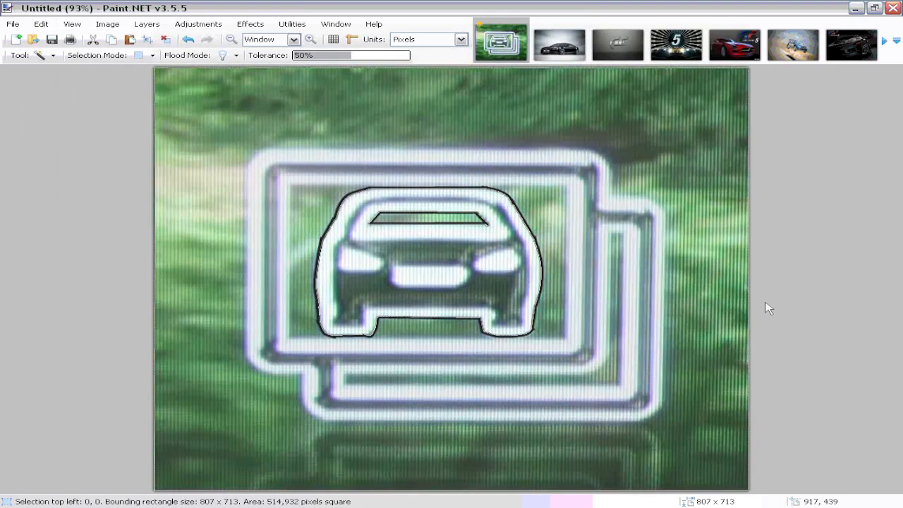
click(41, 24)
click(86, 144)
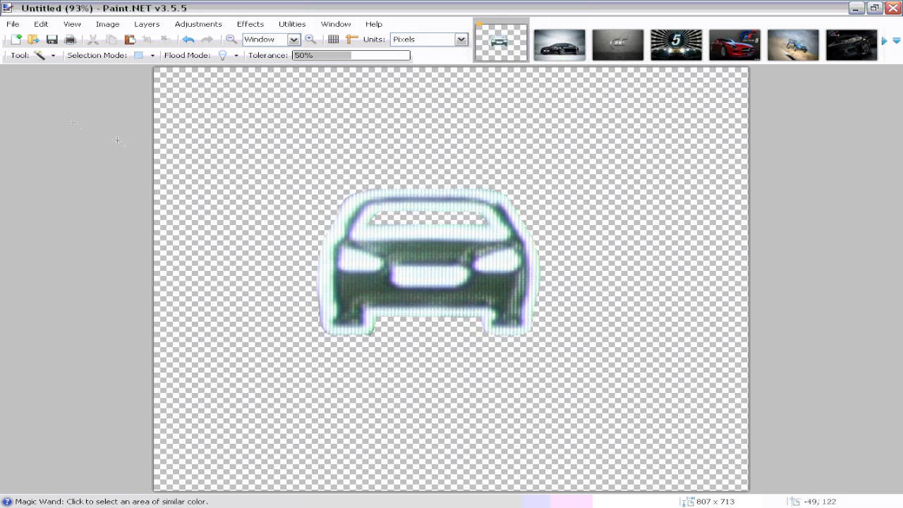
Step: Select a rectangle around the isolated car and copy it
key(s)
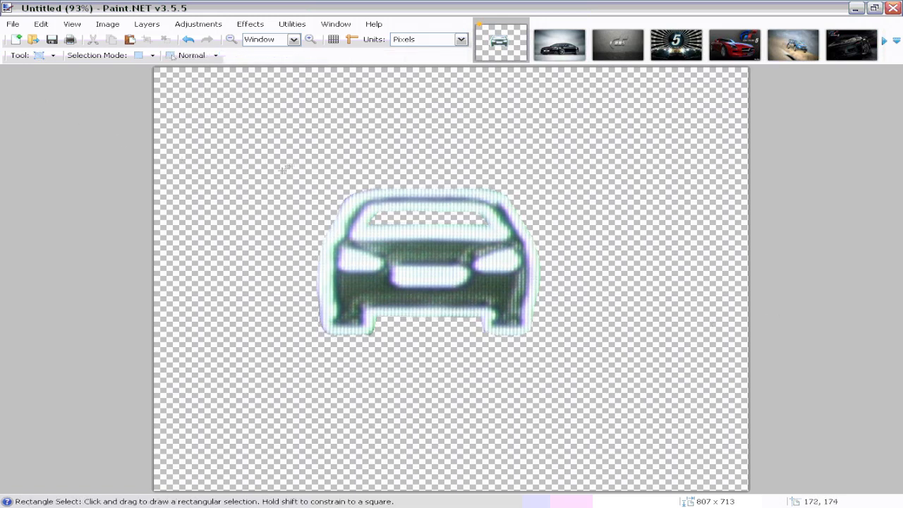
drag(304, 168, 554, 353)
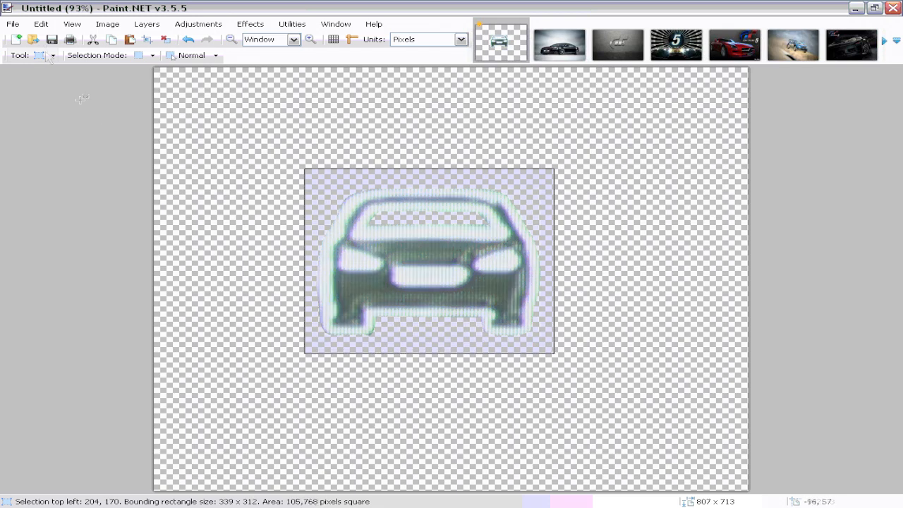
click(41, 24)
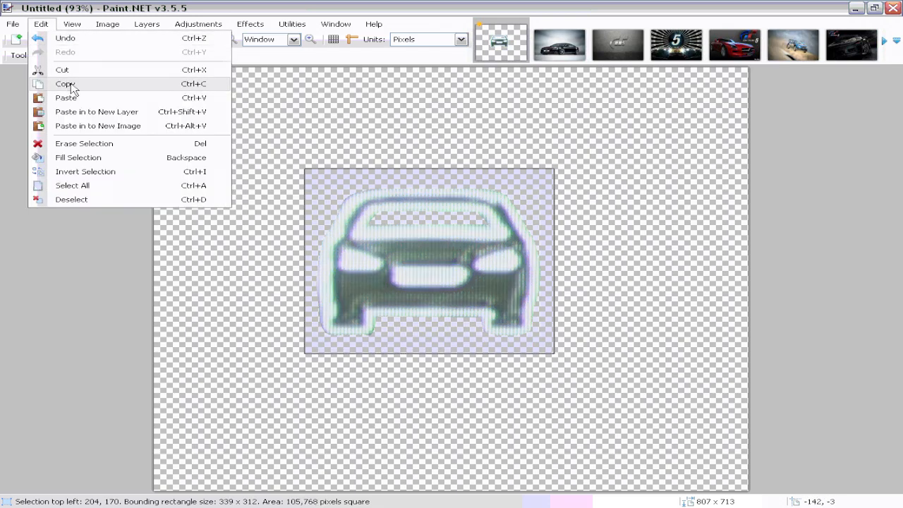
click(65, 84)
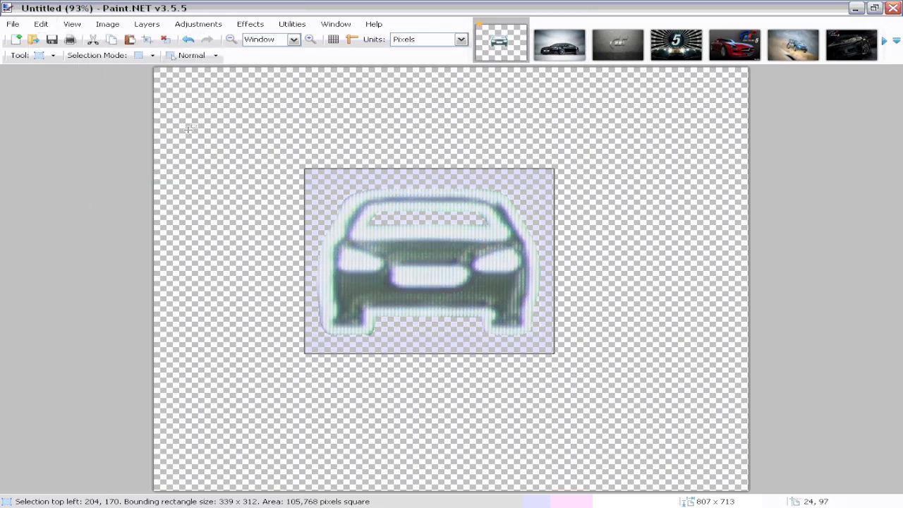
Step: Switch to the 602 × 498 frame image and add a new layer
click(887, 41)
click(887, 41)
click(888, 42)
click(889, 44)
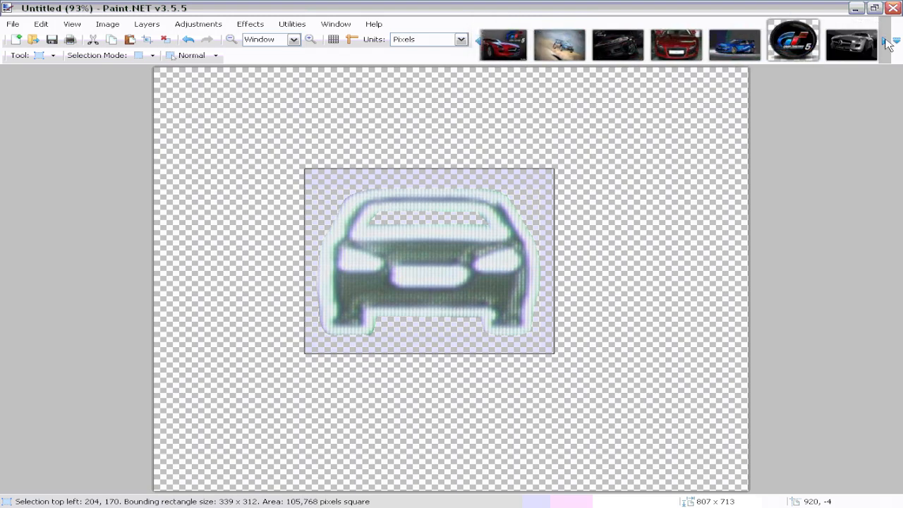
click(888, 44)
click(859, 44)
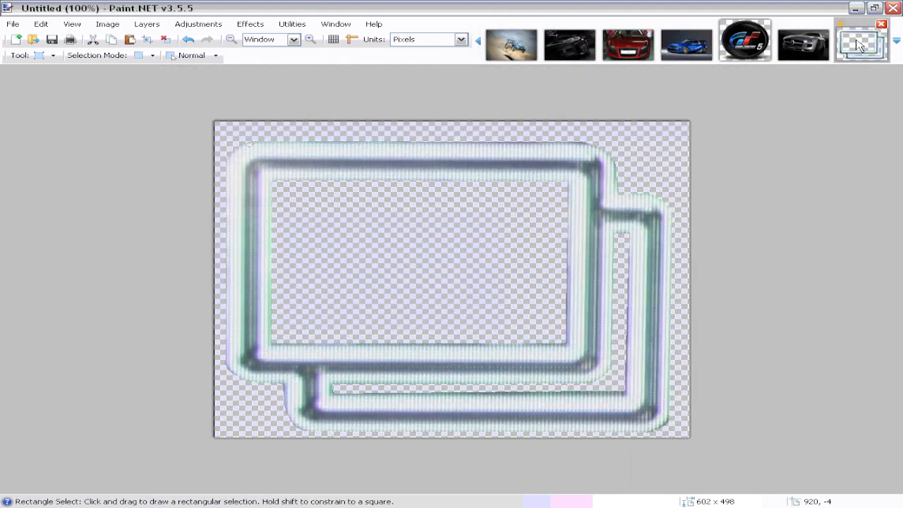
click(146, 24)
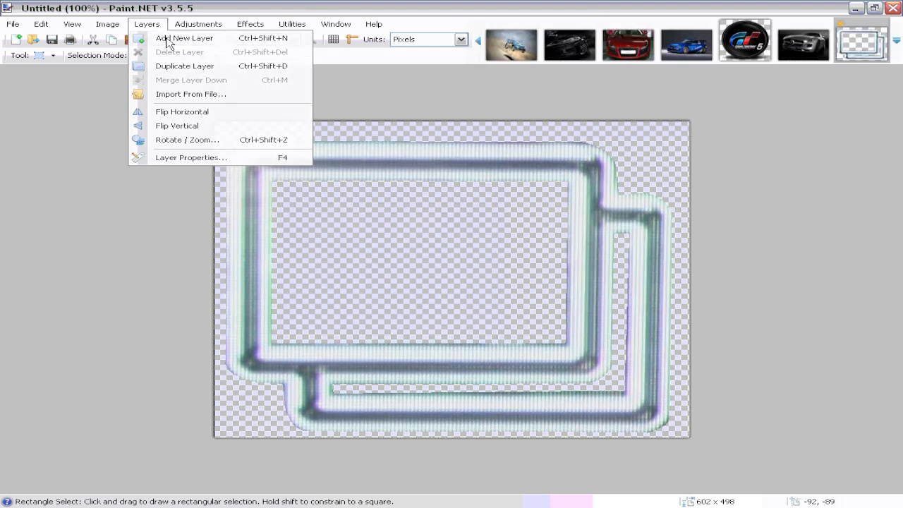
click(170, 38)
Step: Paste the copied car onto the new layer and move it inside the frame's inner rectangle
click(42, 26)
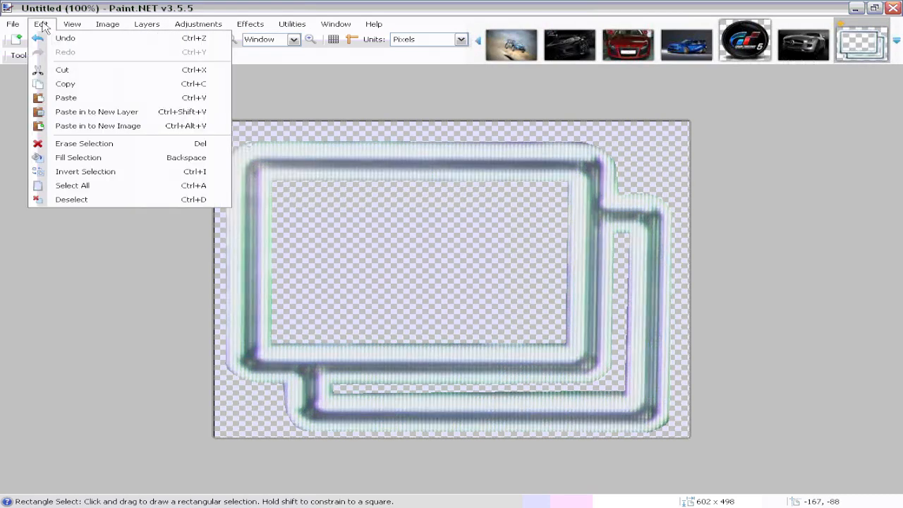
click(67, 97)
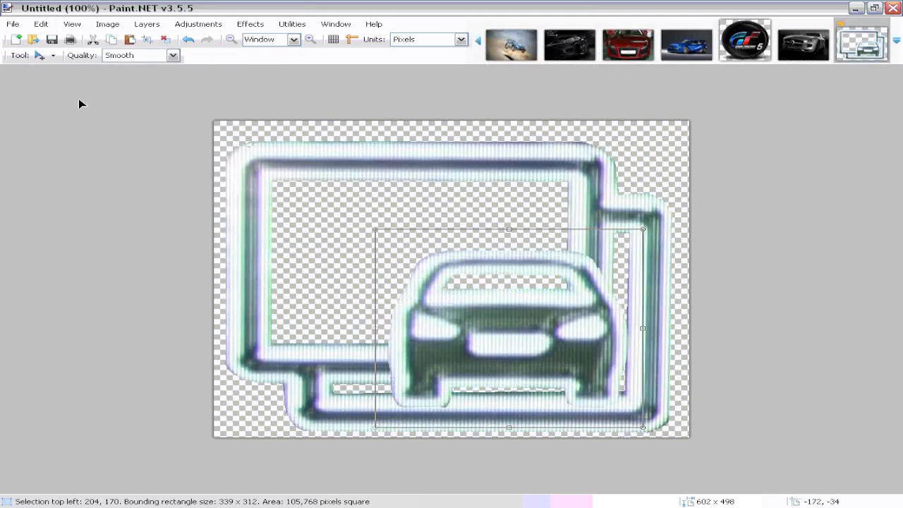
drag(497, 322, 416, 248)
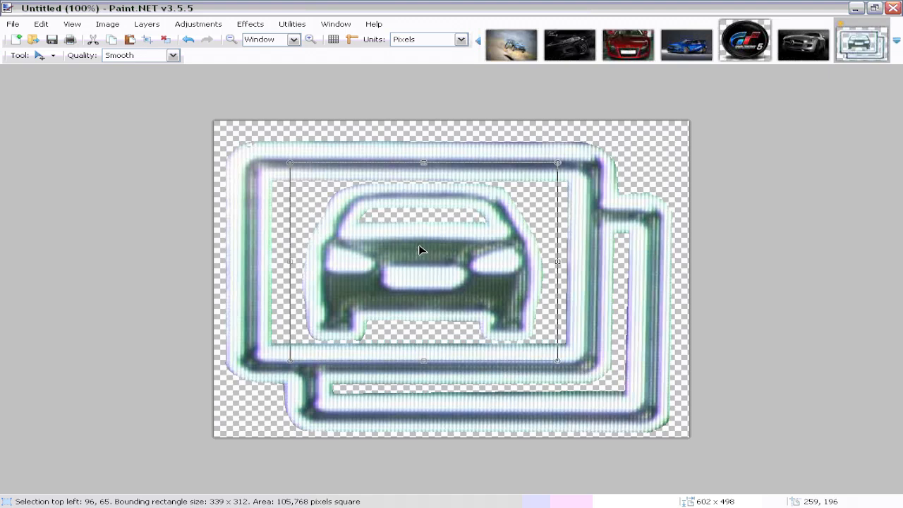
Step: Flatten the image and resize it to 128 × 128 pixels without keeping the aspect ratio
click(107, 24)
click(147, 161)
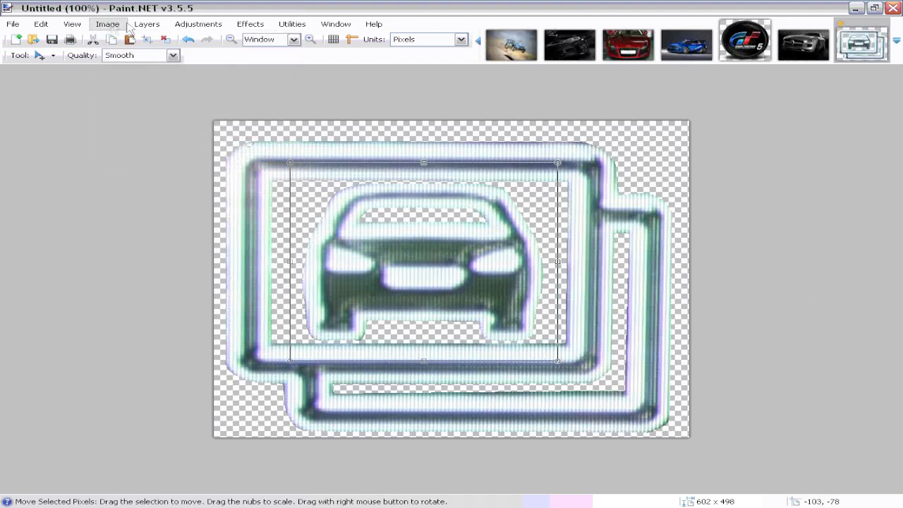
click(109, 26)
click(112, 52)
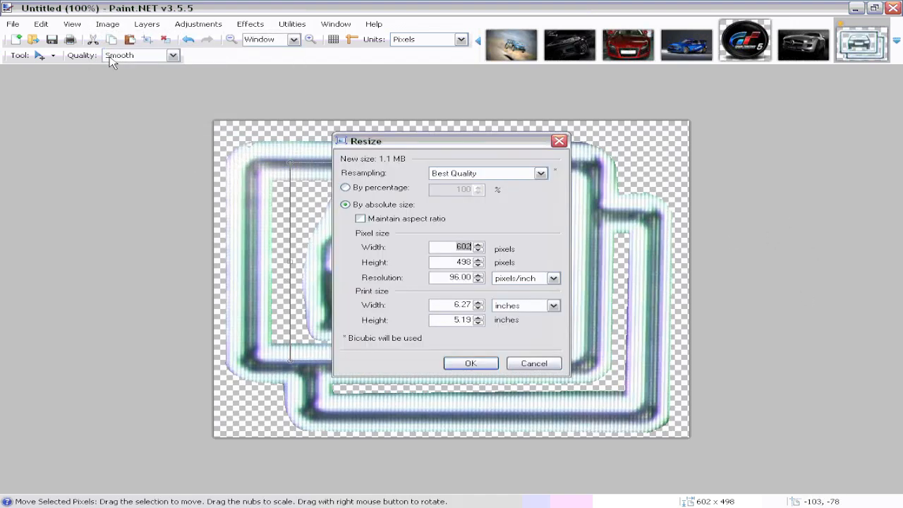
text(128128)
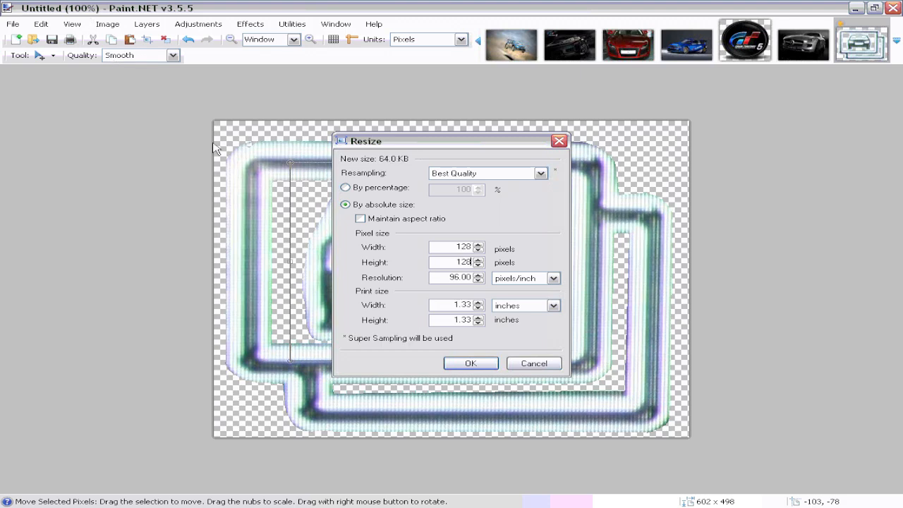
click(483, 362)
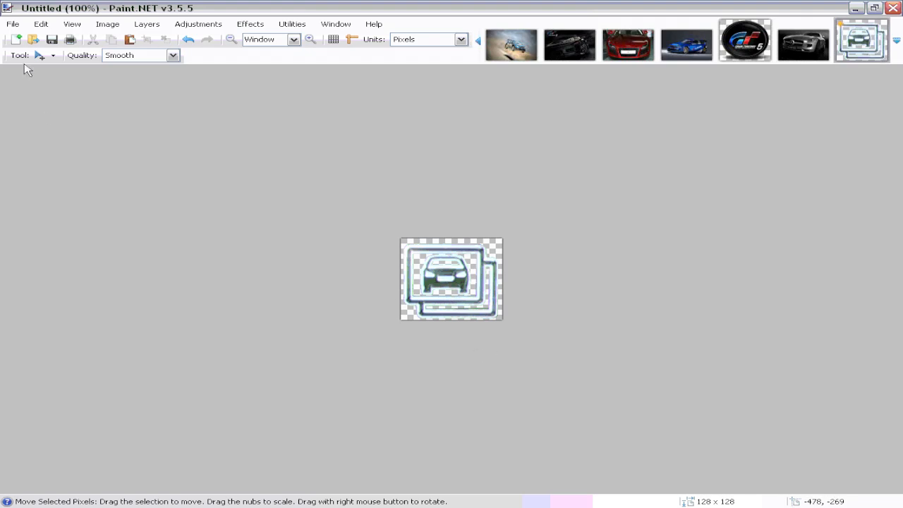
Step: Save the image as a PNG named network icon in the gt5 theme folder
click(15, 27)
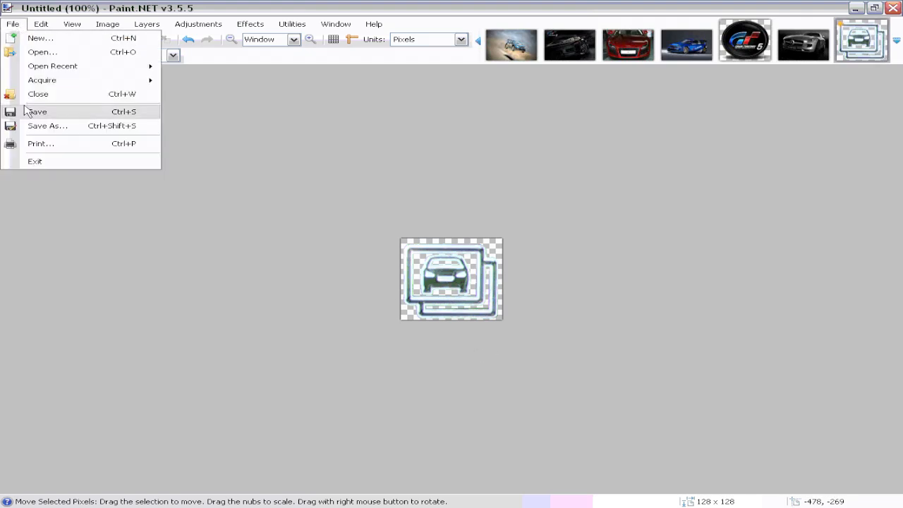
click(29, 128)
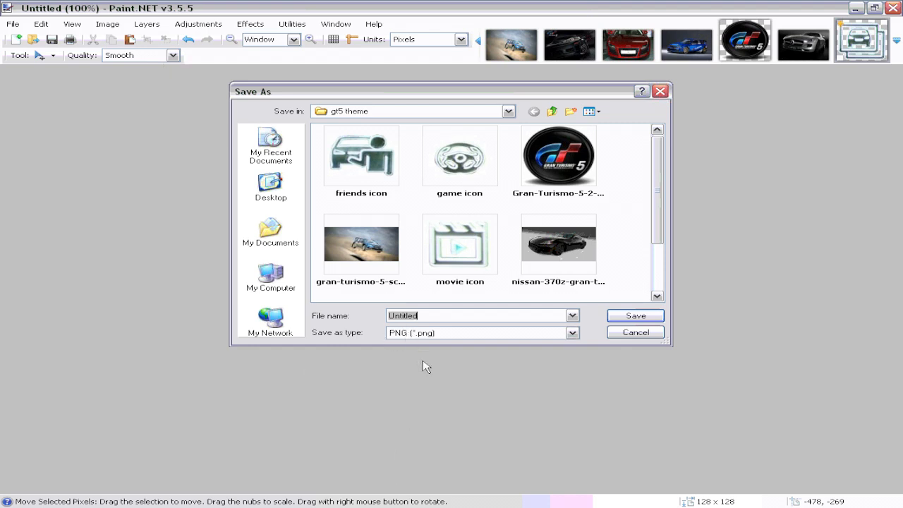
text(network icon)
click(635, 317)
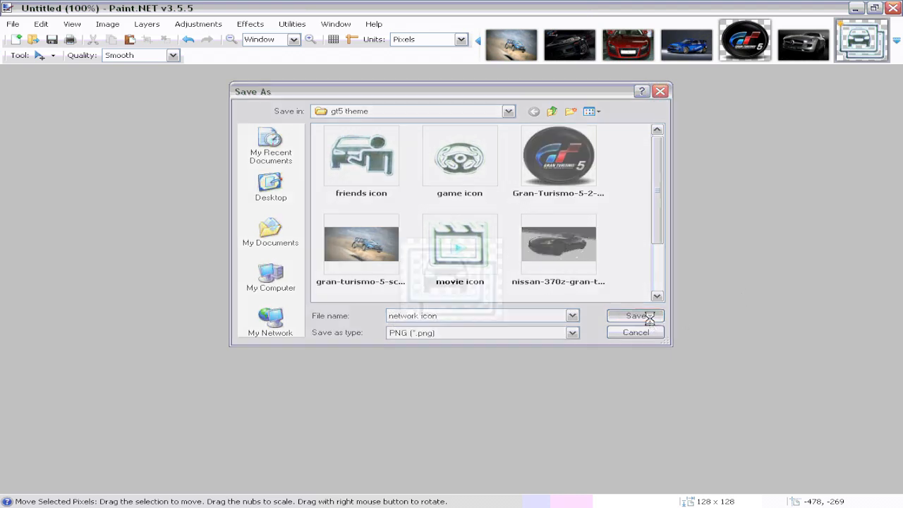
click(520, 353)
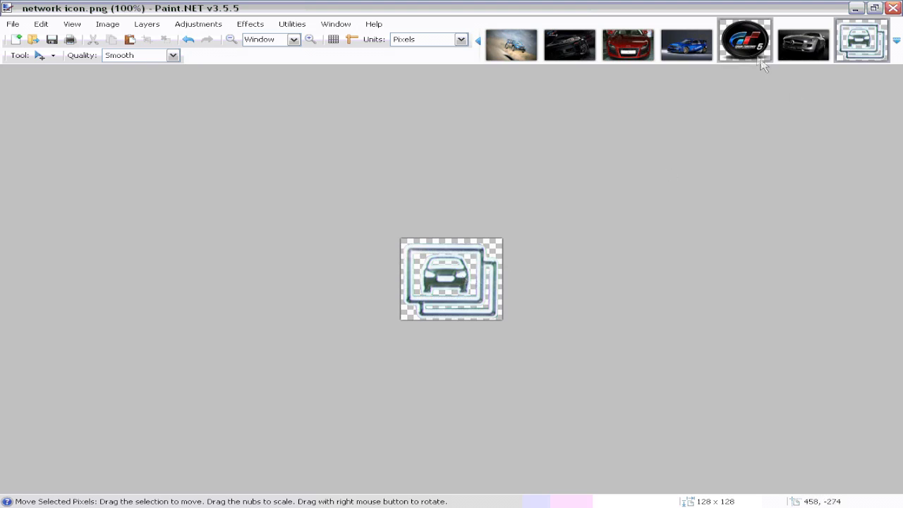
Step: Minimize Paint.NET and switch to PS3 Theme Builder's icons, colors and font settings
click(745, 42)
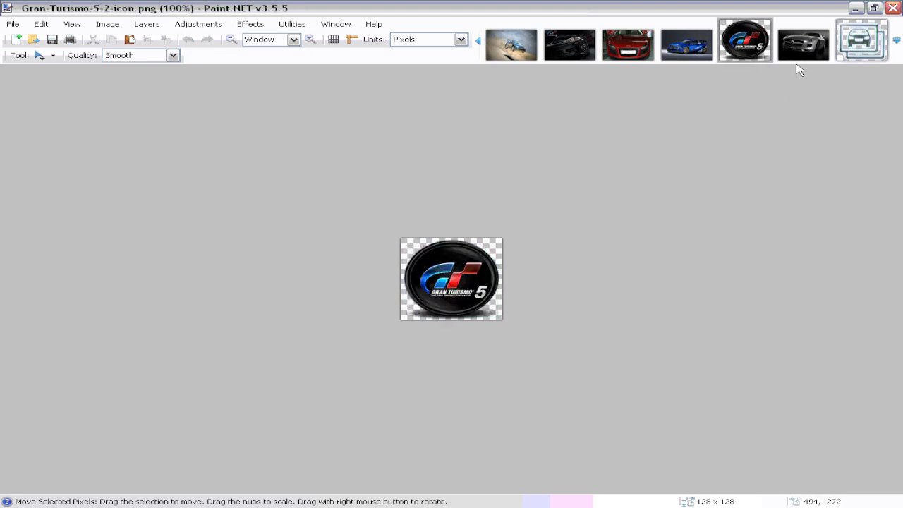
click(856, 8)
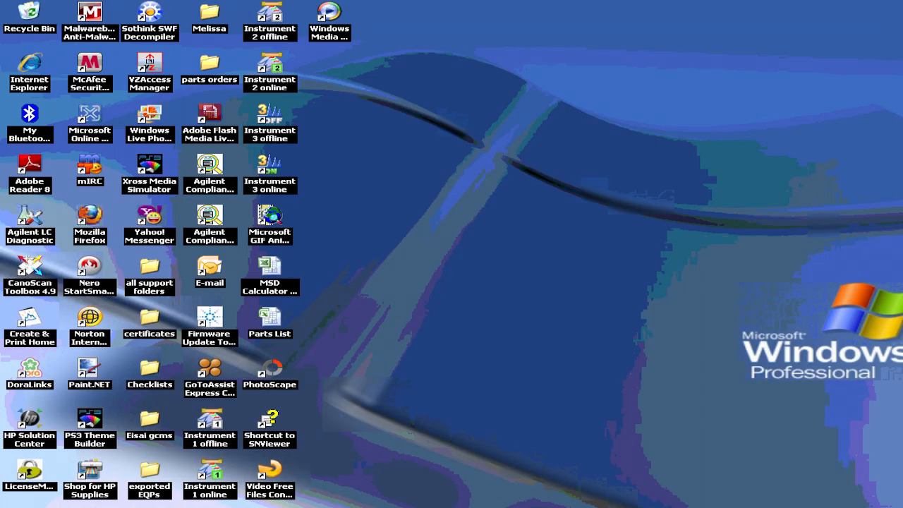
key(alt+Tab)
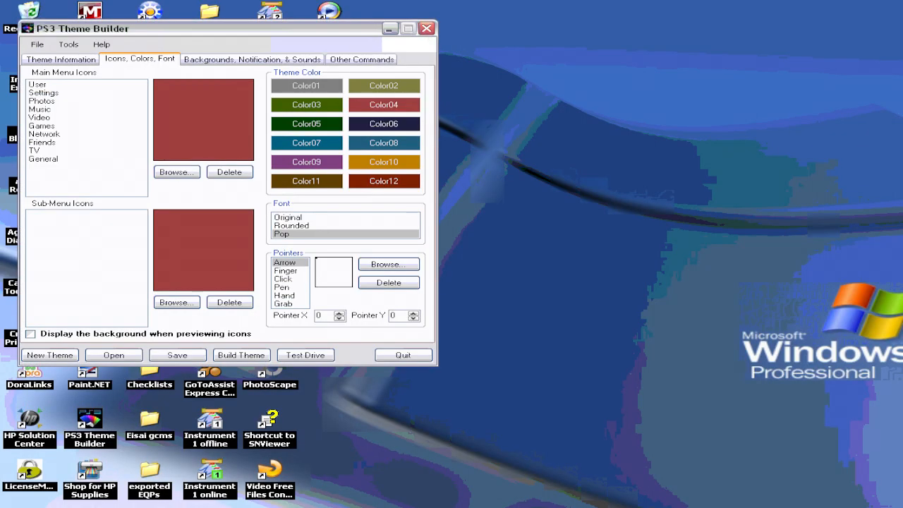
Step: Assign the trophy icon image to the User main menu icon
click(37, 85)
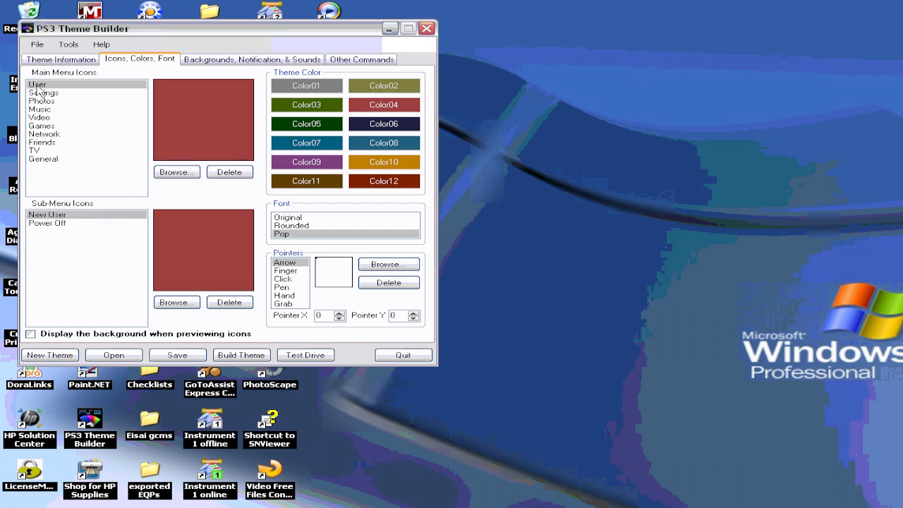
click(170, 175)
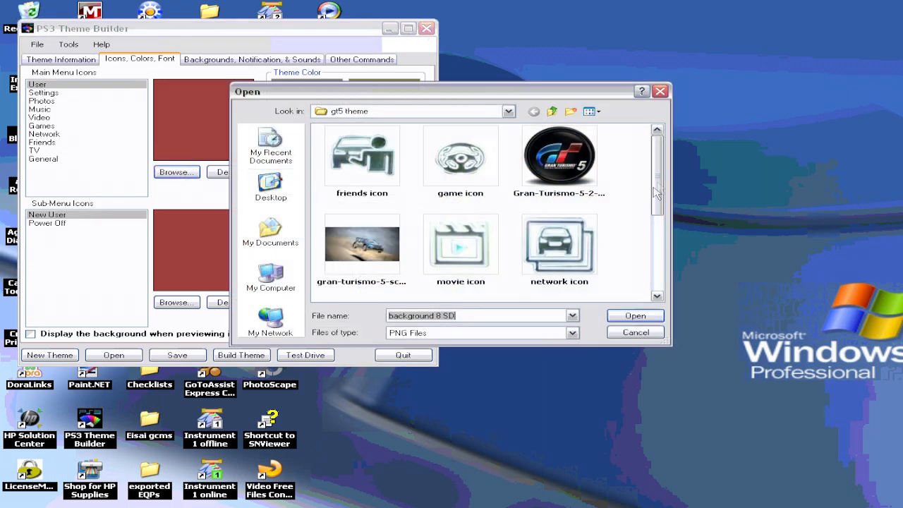
drag(661, 184, 659, 261)
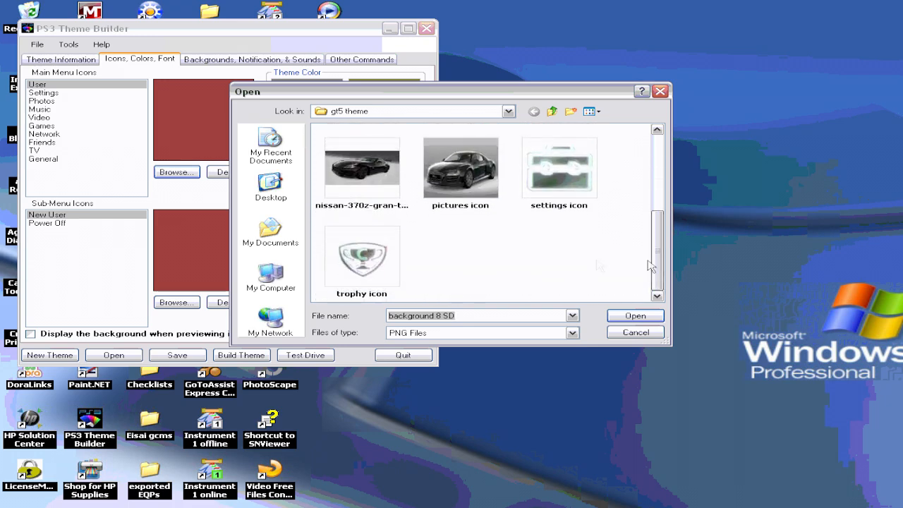
right_click(366, 264)
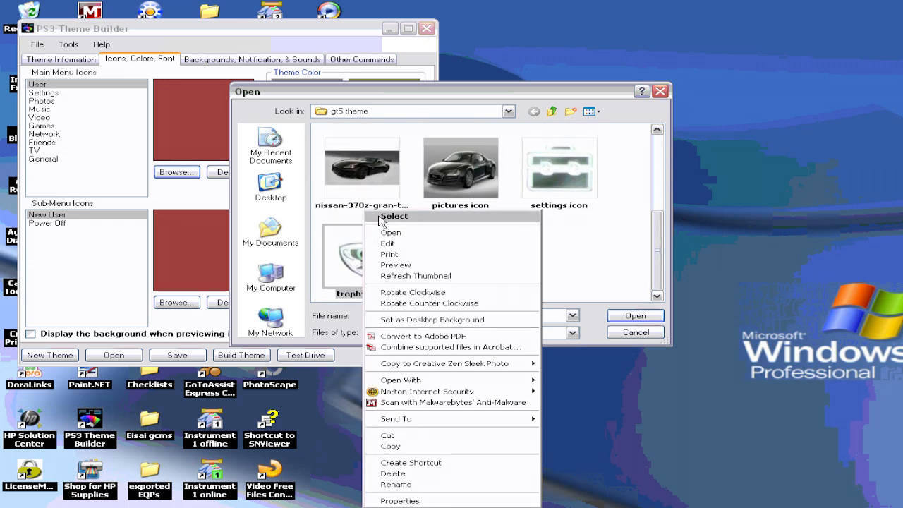
click(410, 216)
Step: Assign the settings icon image to the Settings main menu icon
click(43, 93)
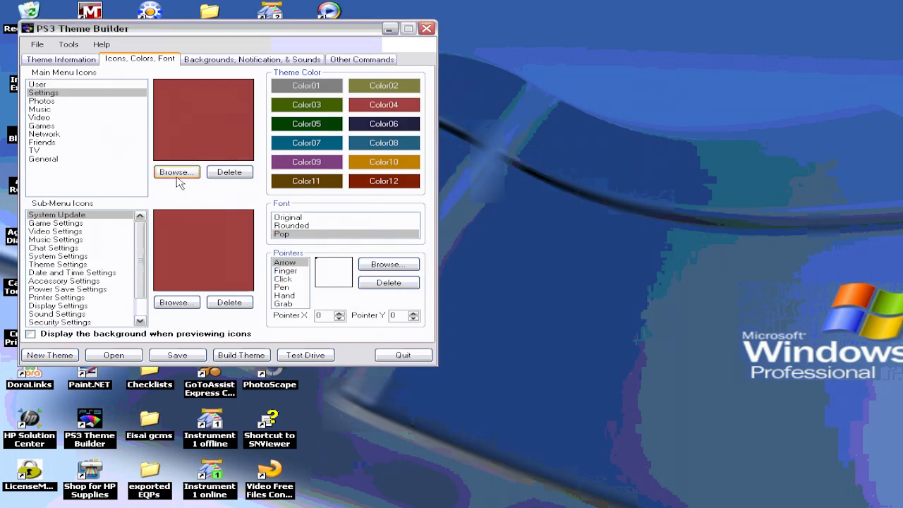
click(177, 172)
scroll(664, 175, down, 2)
right_click(536, 210)
click(565, 215)
Step: Assign the pictures icon image to the Photos main menu icon
click(40, 101)
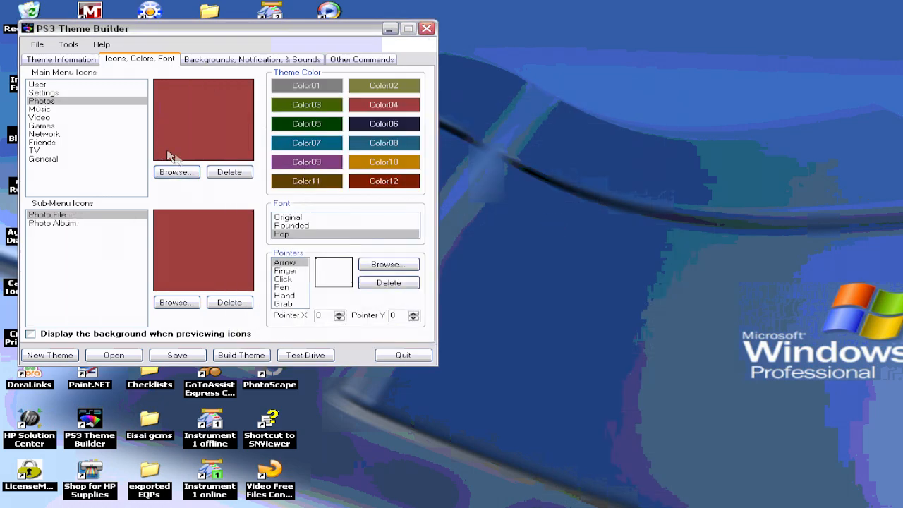
click(176, 172)
scroll(661, 180, down, 2)
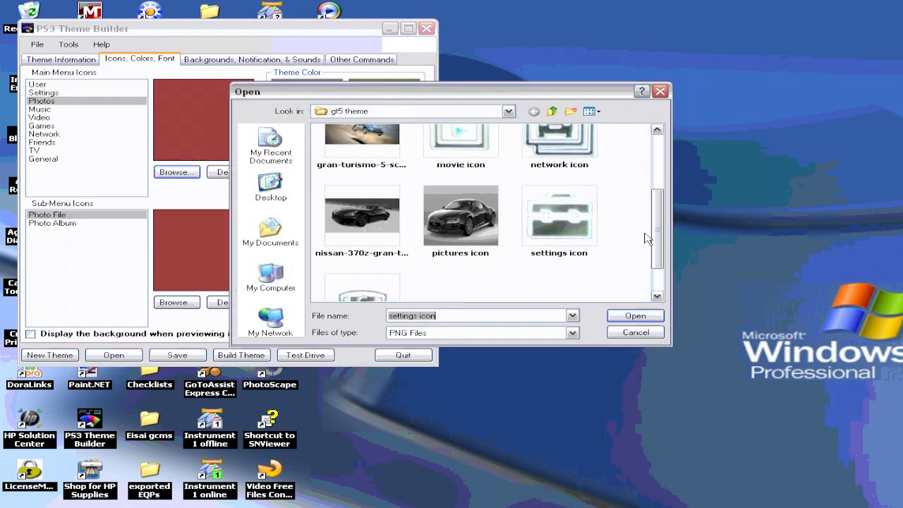
click(491, 222)
right_click(496, 212)
click(522, 218)
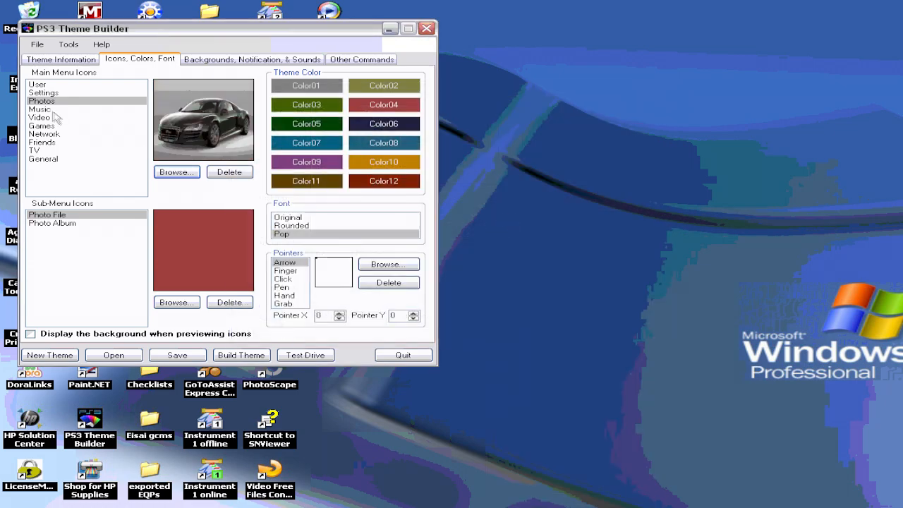
Step: Assign the game icon image to the Music main menu icon
click(51, 110)
click(177, 172)
mouse_move(660, 190)
mouse_down()
mouse_move(660, 256)
mouse_move(658, 185)
mouse_up()
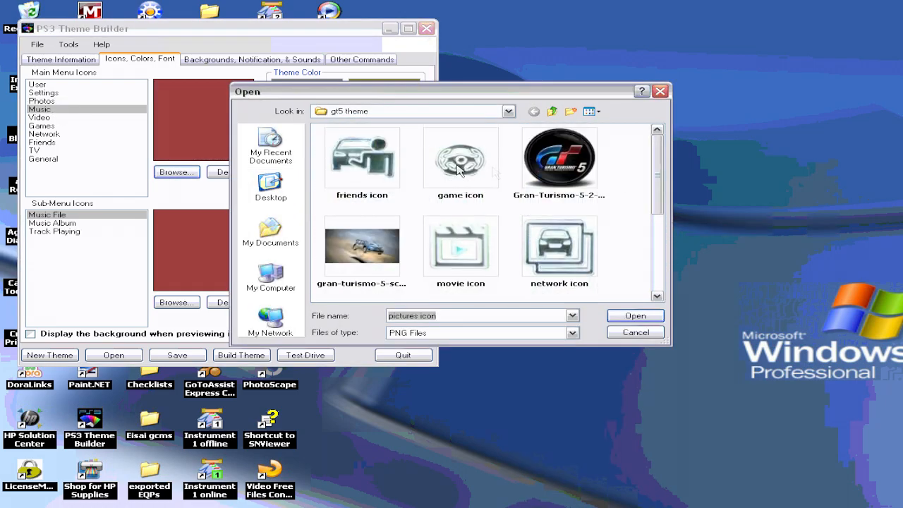
right_click(481, 165)
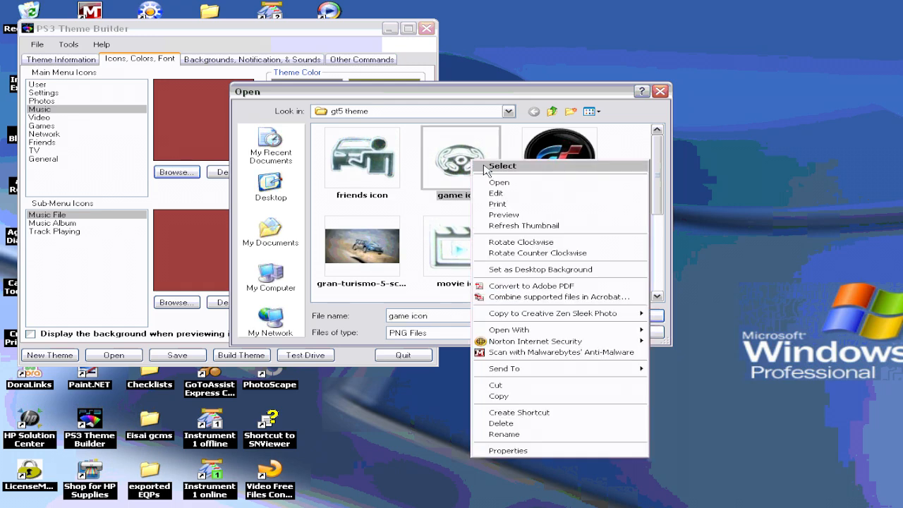
click(487, 166)
Step: Assign the movie icon image to the Video main menu icon
click(57, 117)
click(177, 172)
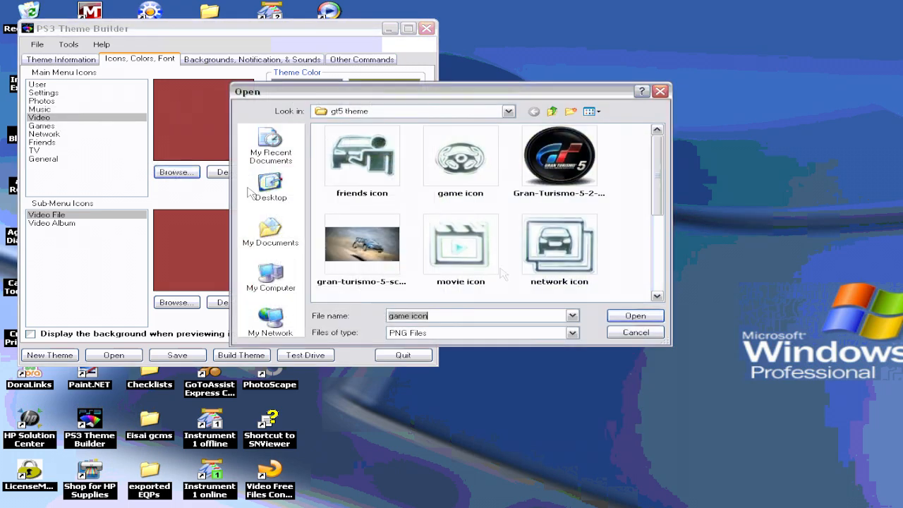
right_click(466, 256)
click(502, 210)
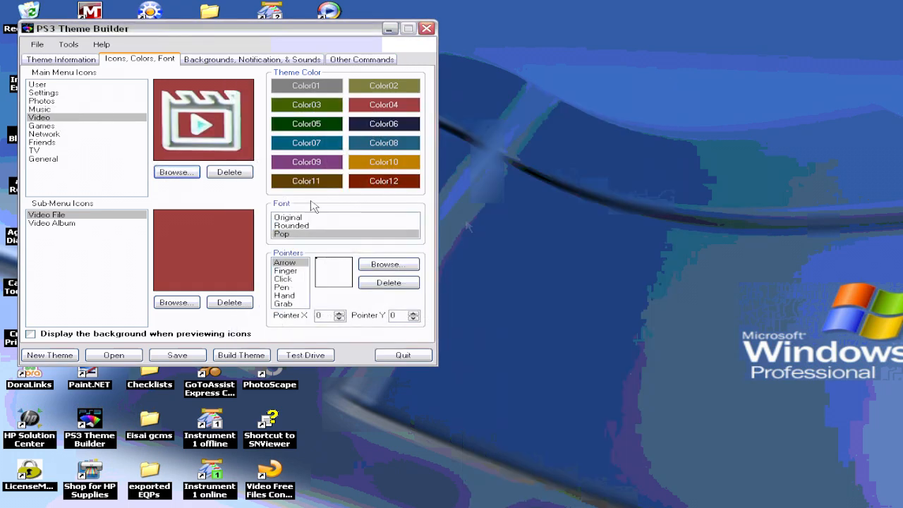
Step: Assign the Gran-Turismo-5-2-icon image to the Games main menu icon
click(57, 126)
click(176, 172)
right_click(532, 170)
click(550, 177)
Step: Assign the network icon image to the Network main menu icon
click(65, 134)
click(176, 172)
right_click(573, 271)
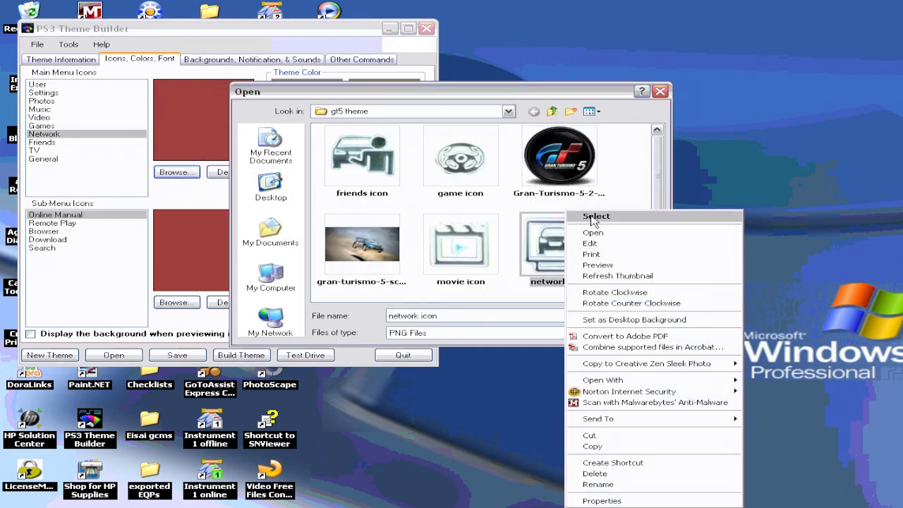
click(597, 216)
Step: Assign the friends icon image to the Friends main menu icon
click(56, 142)
click(158, 172)
click(332, 167)
right_click(332, 166)
click(353, 181)
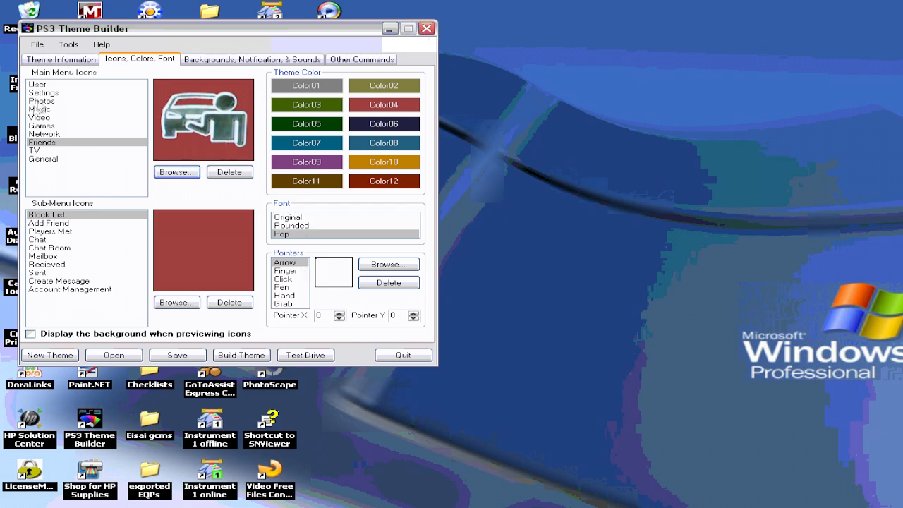
Step: Generate an Xross Media Bar preview with Background set 0 and save it as the theme preview
click(87, 63)
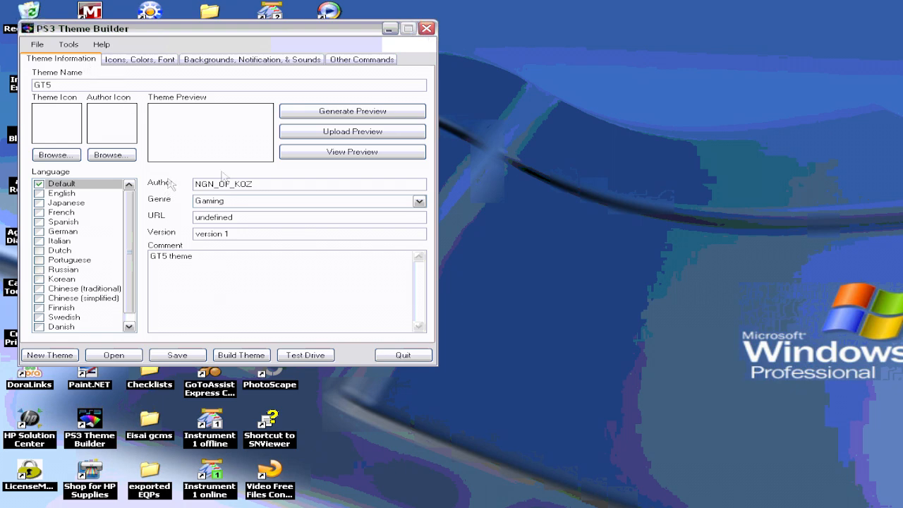
click(333, 119)
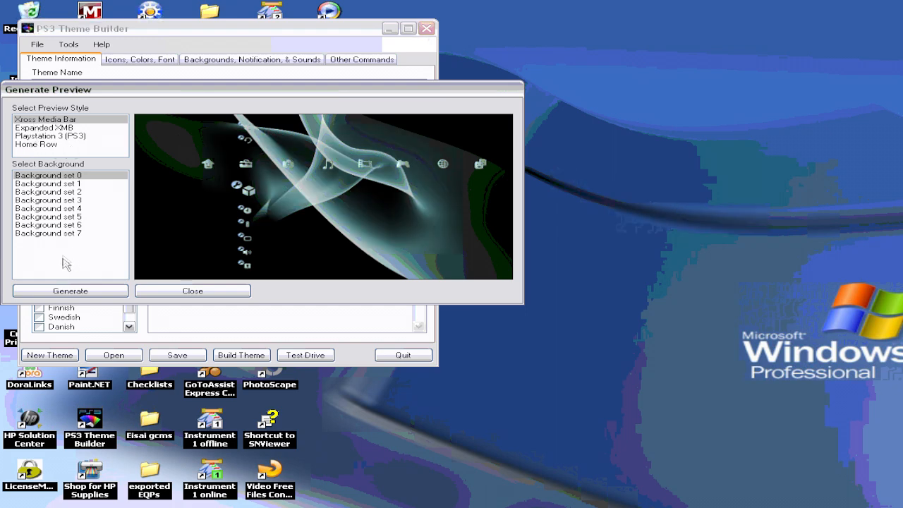
click(85, 295)
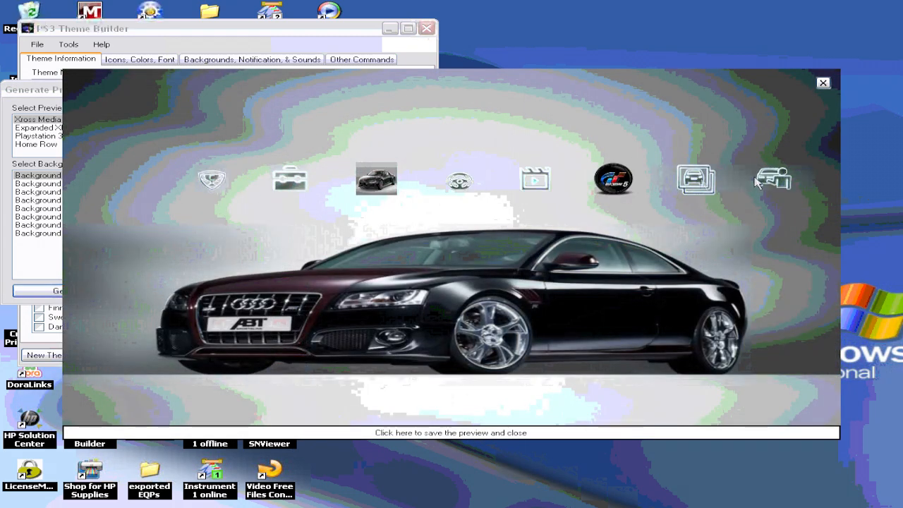
click(430, 433)
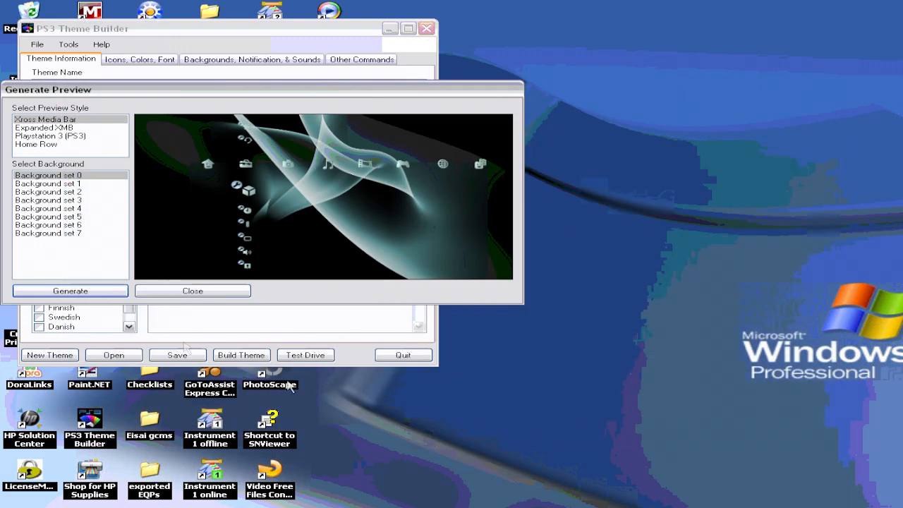
click(168, 290)
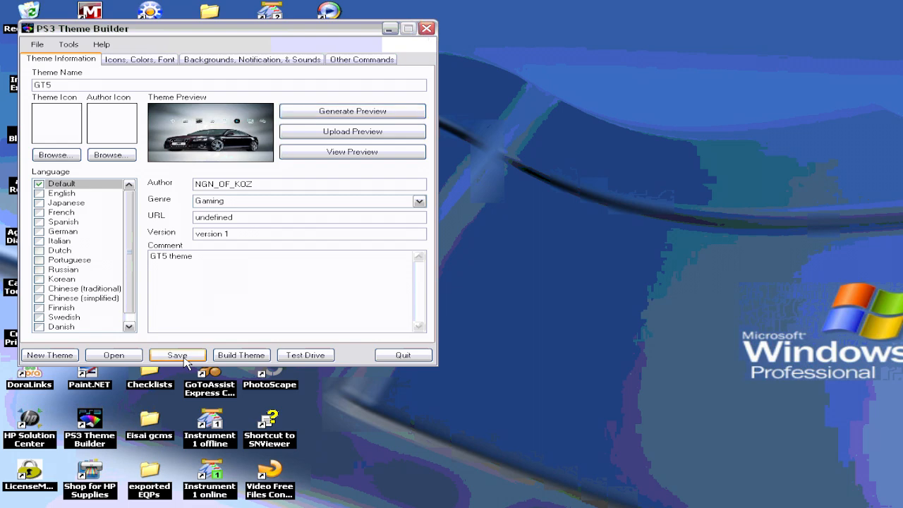
Step: Build the theme and dismiss the finished build console
click(238, 358)
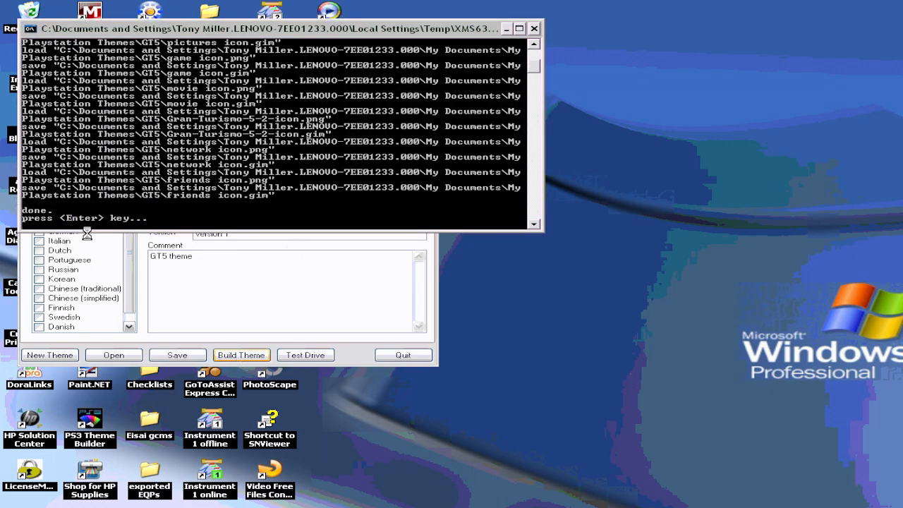
key(Return)
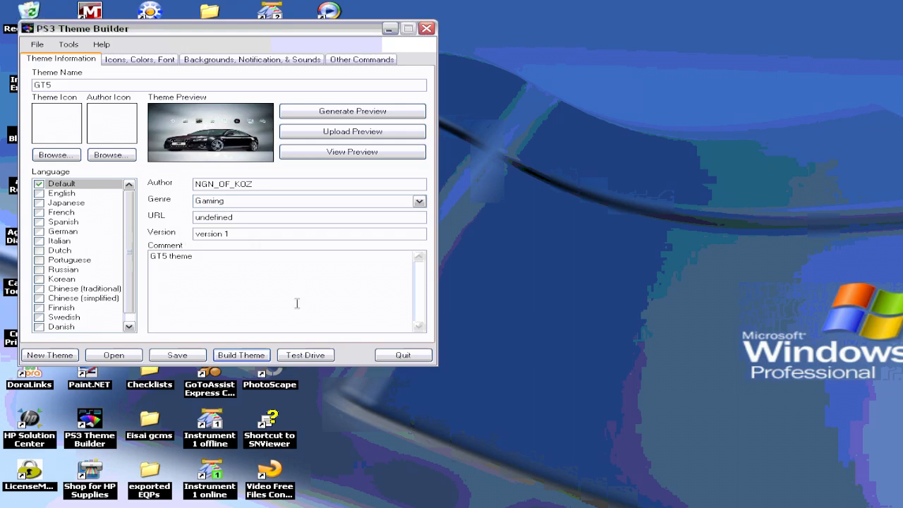
Step: Test drive the built theme in the Xross Media Simulator, hide its help dialog, and close the simulator
click(305, 355)
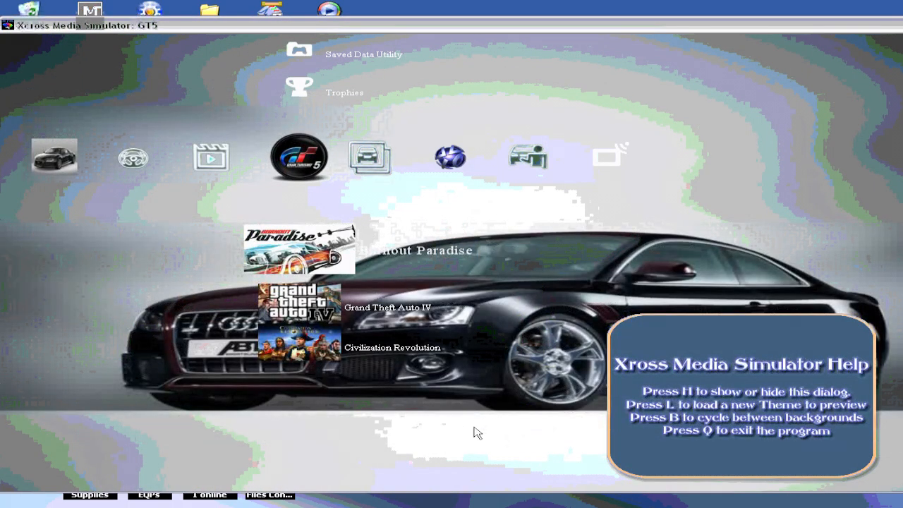
key(h)
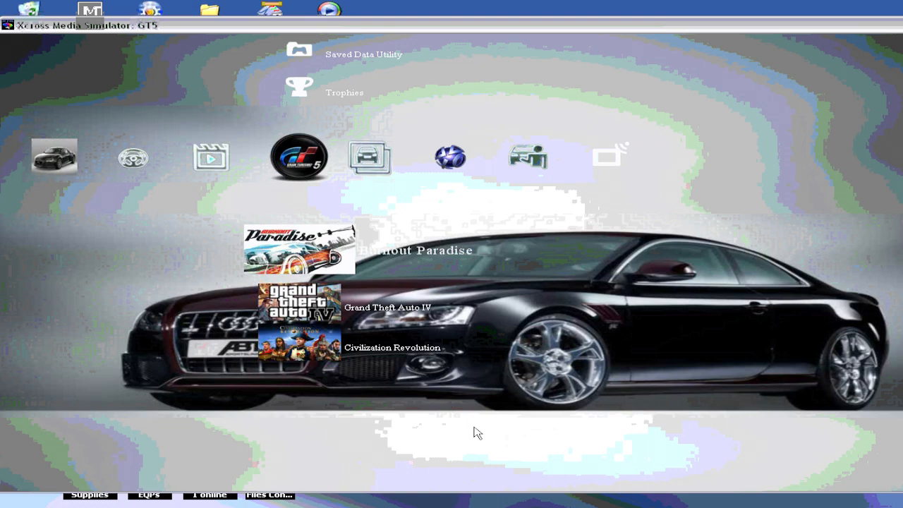
key(h)
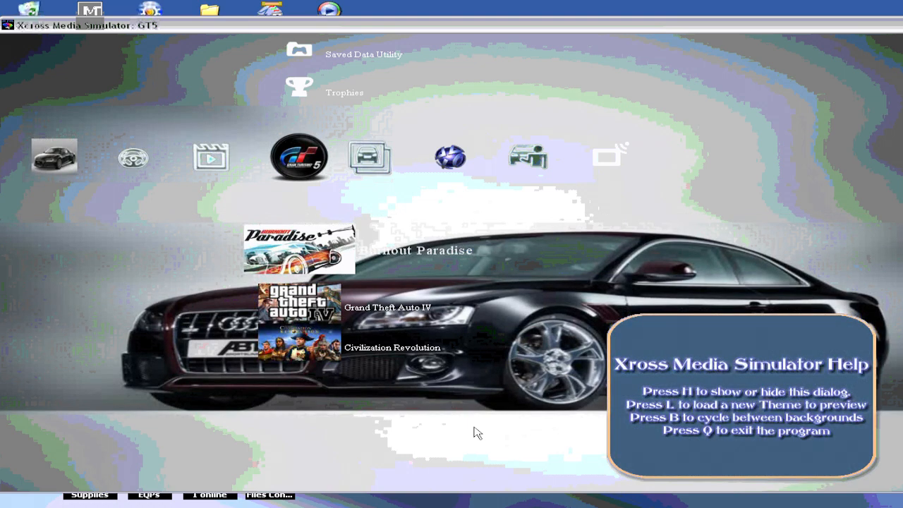
key(l)
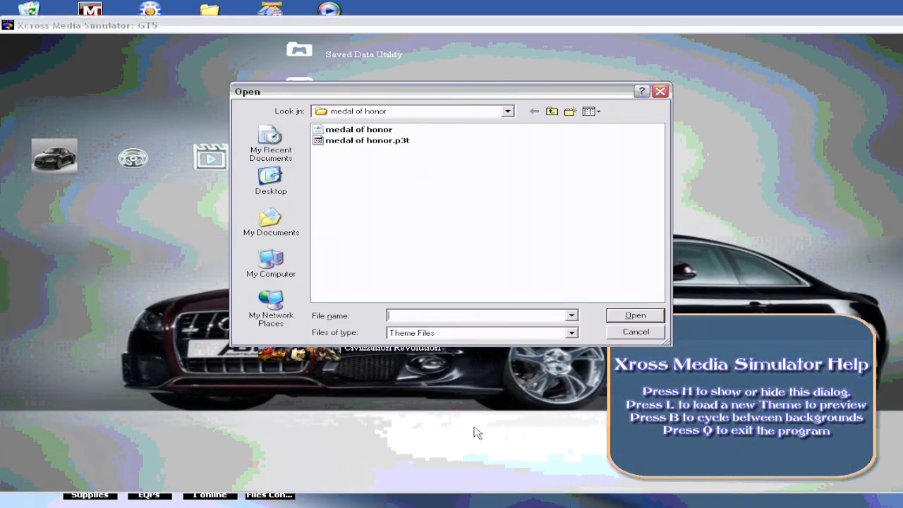
click(611, 332)
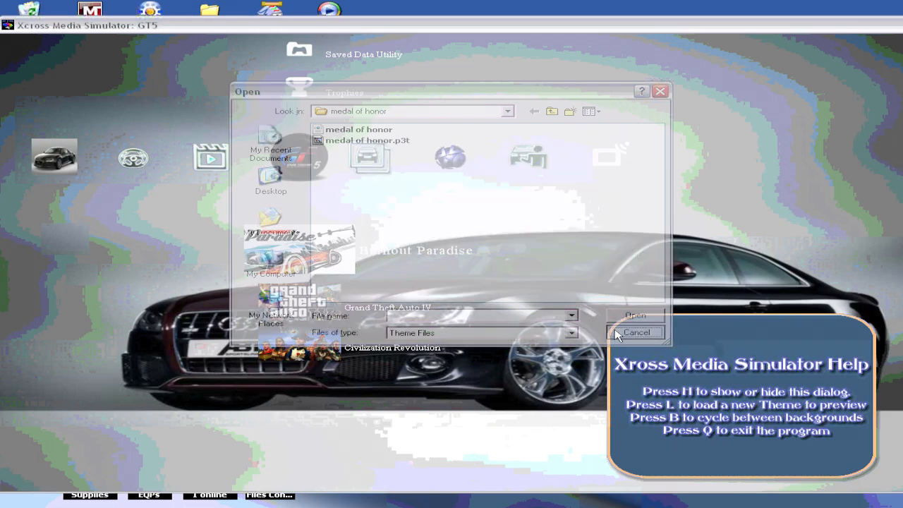
key(h)
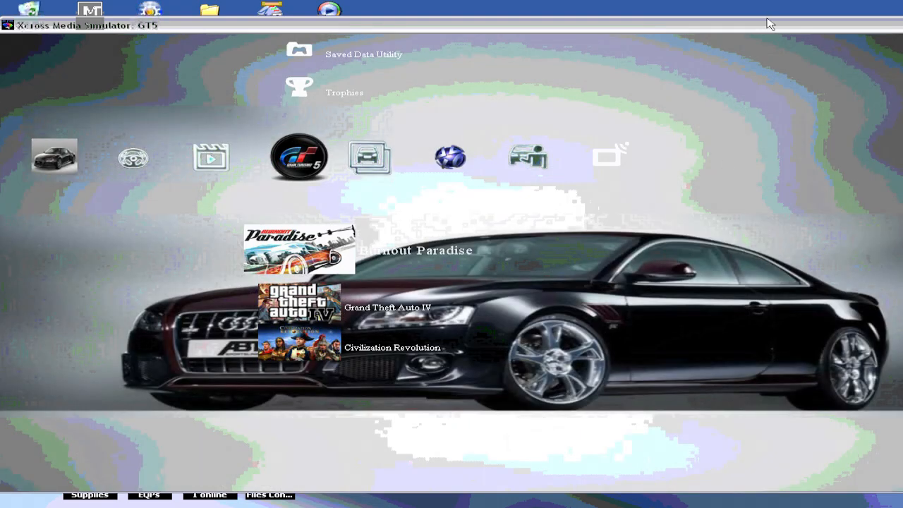
drag(777, 26, 643, 29)
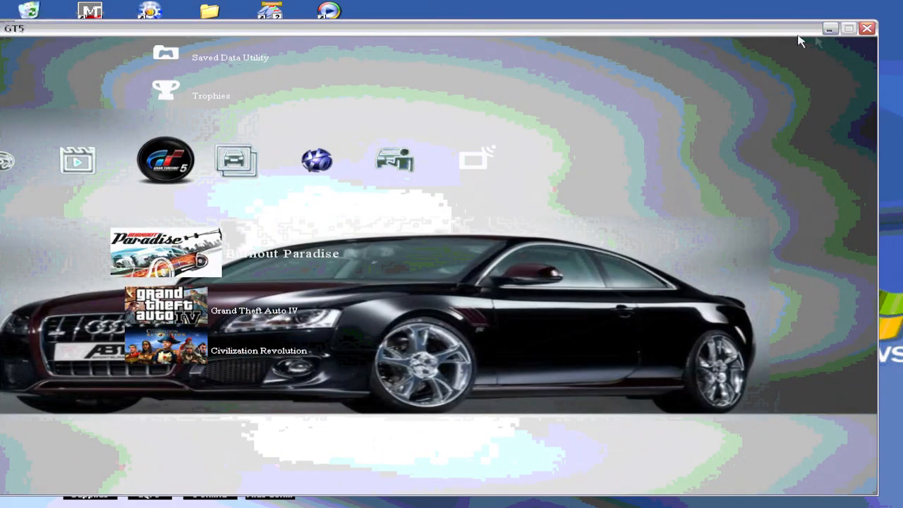
click(867, 29)
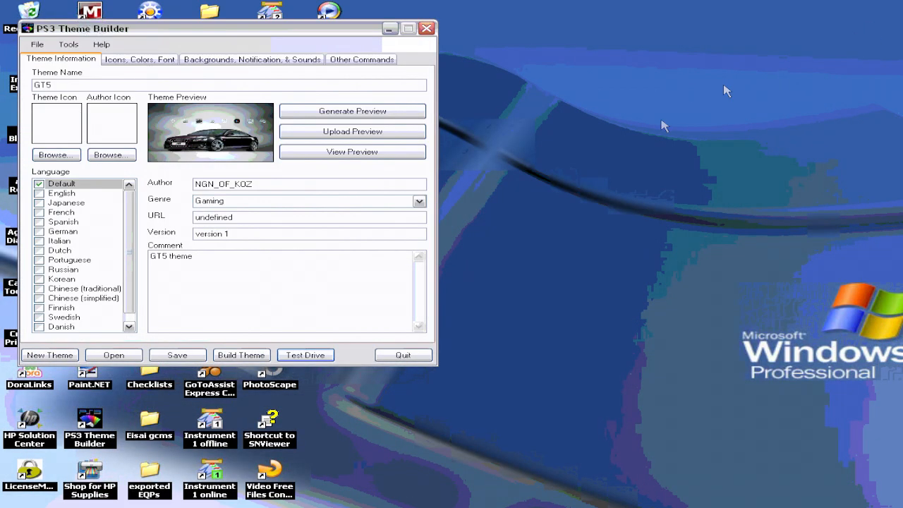